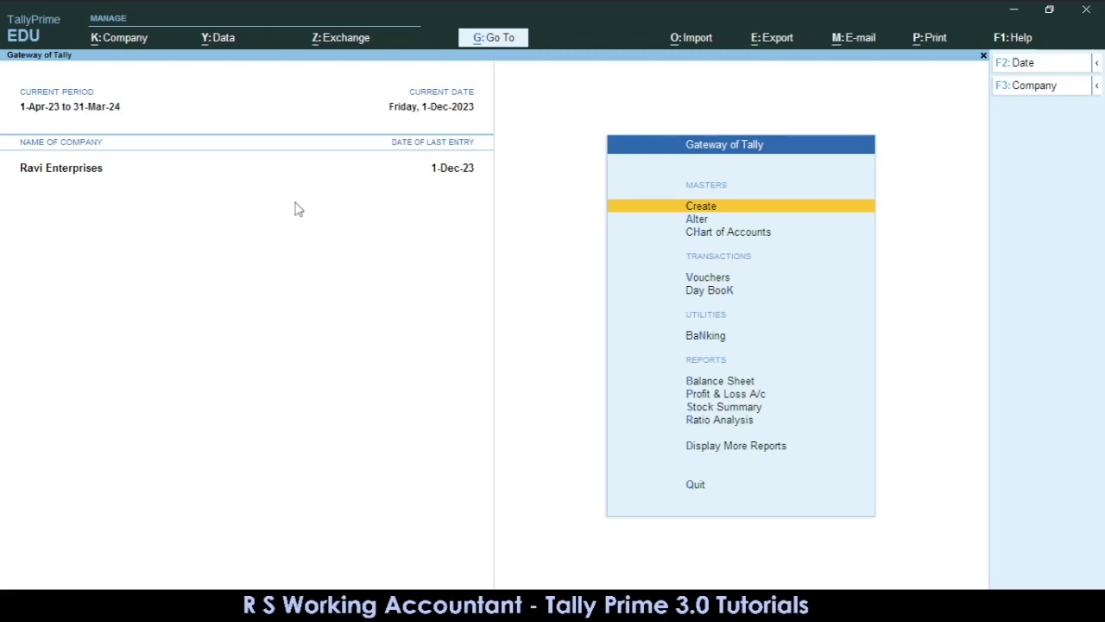
Start a new accounting voucher of the Purchase Expenses type.
key(v)
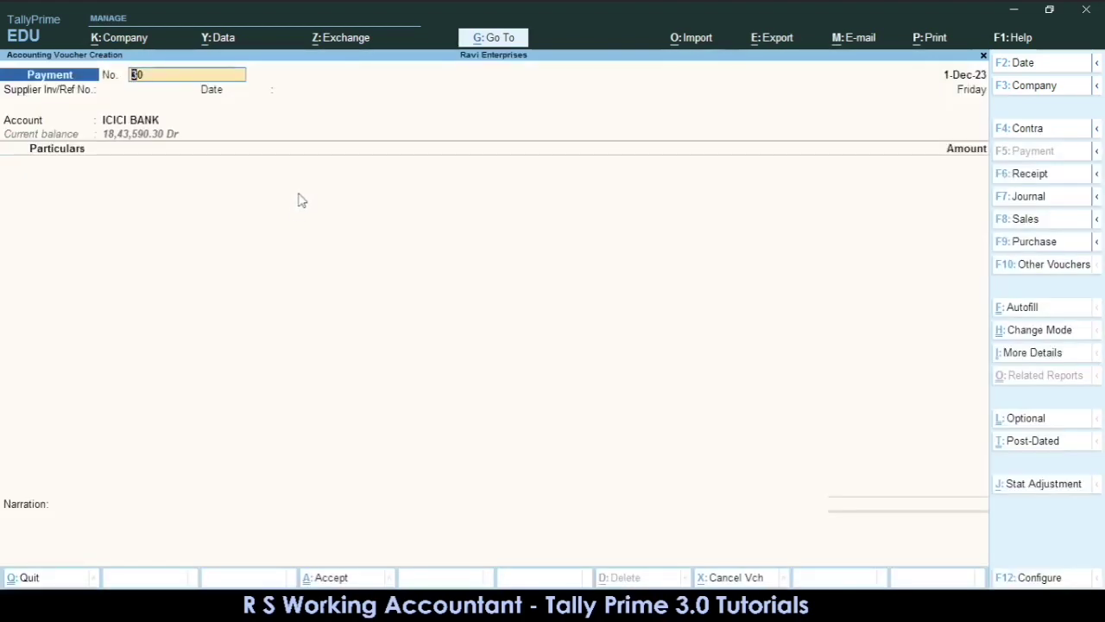
key(F9)
key(Down)
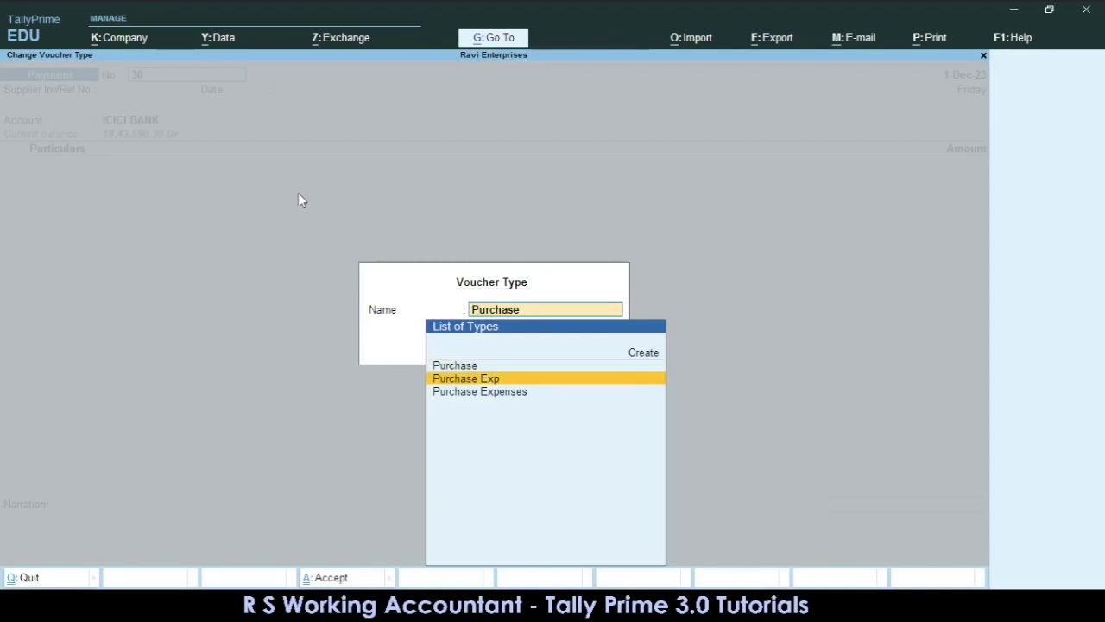
key(Down)
key(Return)
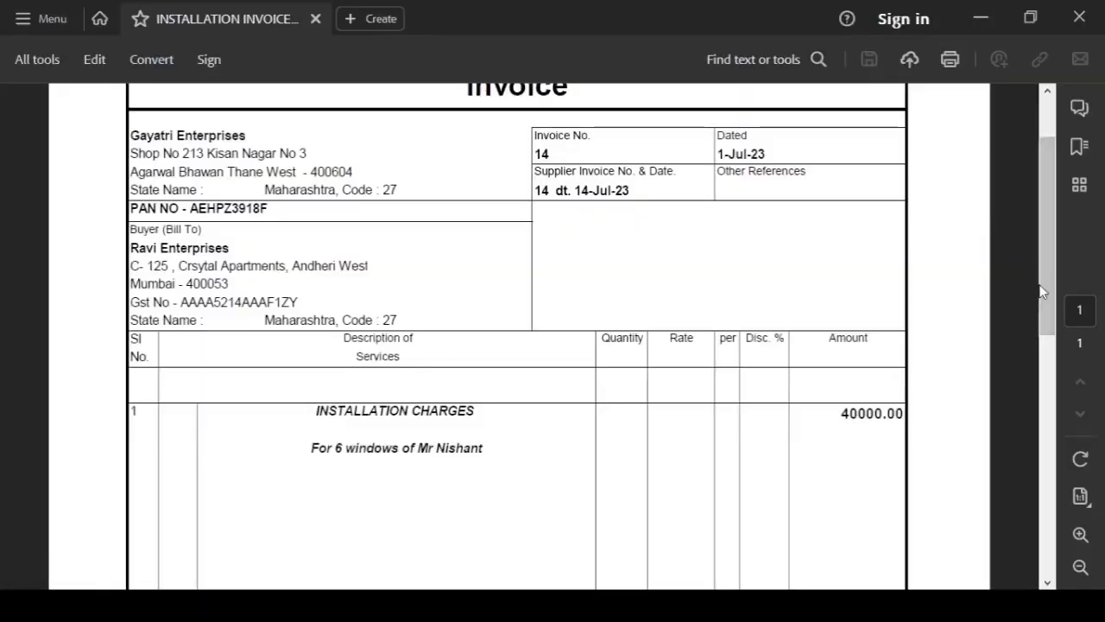
Check the supplier, date and charges on the PDF installation invoice, and set the TallyPrime voucher date to 1/7/23.
scroll(1046, 271, up, 1)
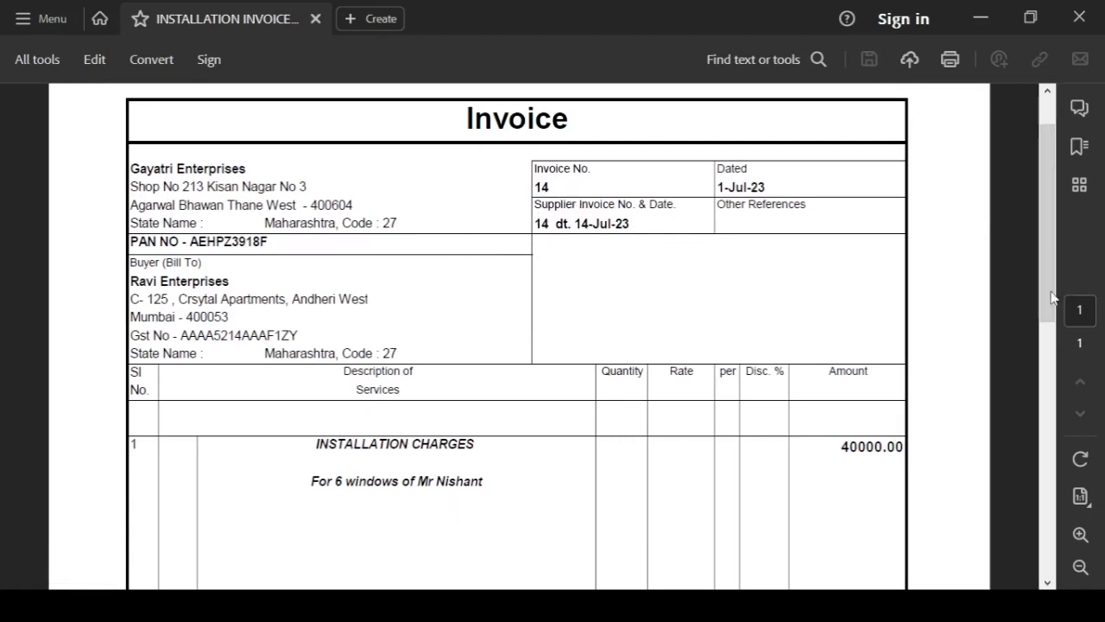
drag(1052, 266, 1065, 318)
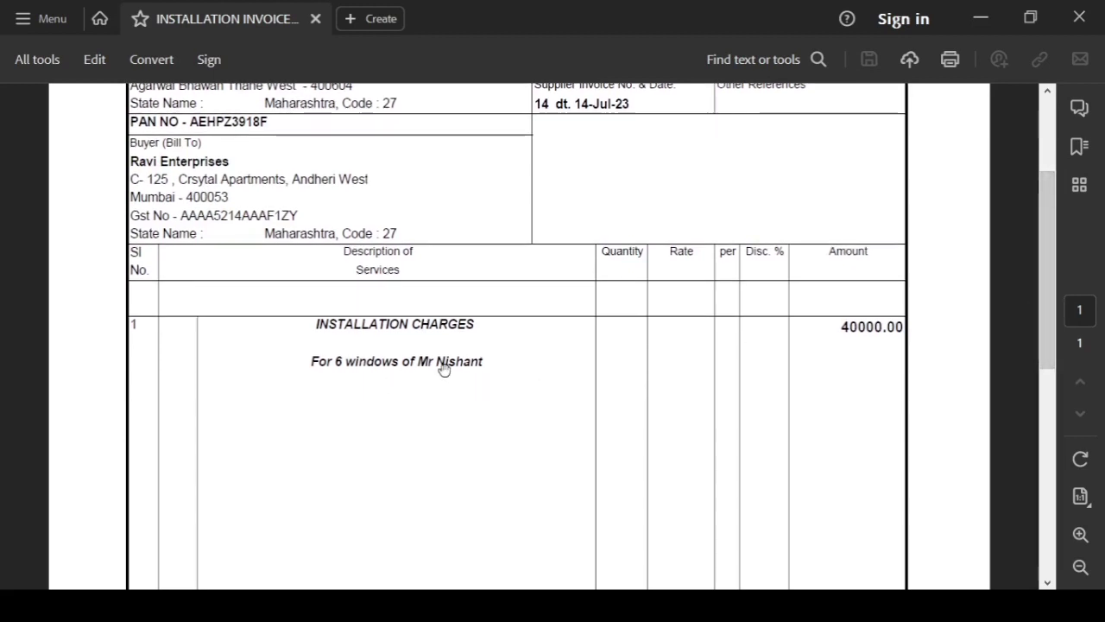
drag(1043, 306, 1031, 258)
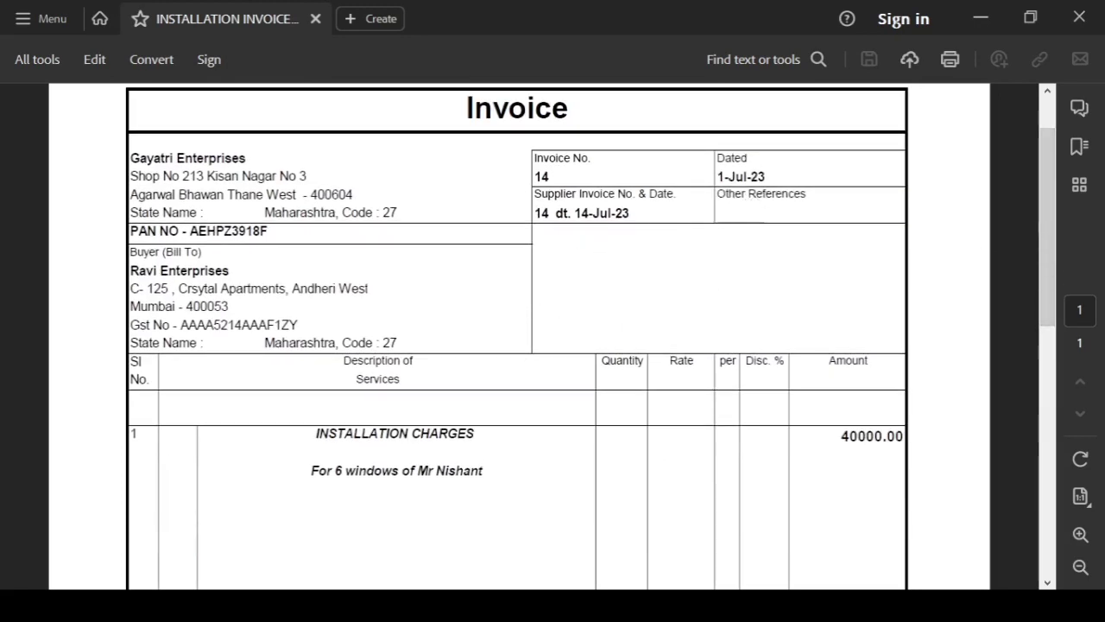
key(alt+Tab)
key(F2)
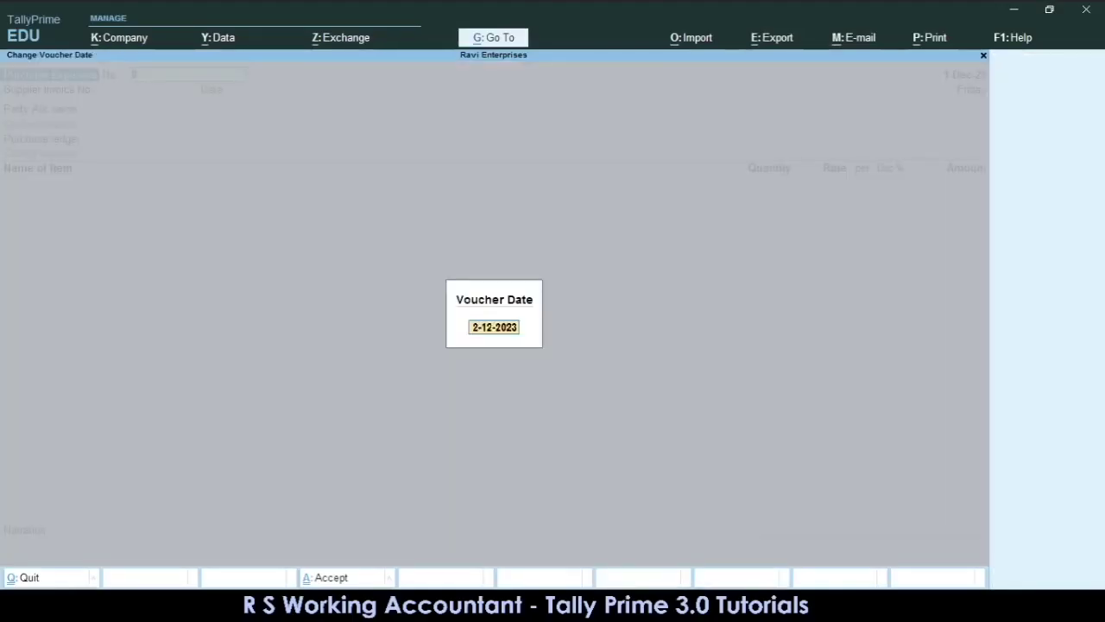
text(1/7/23)
key(Return)
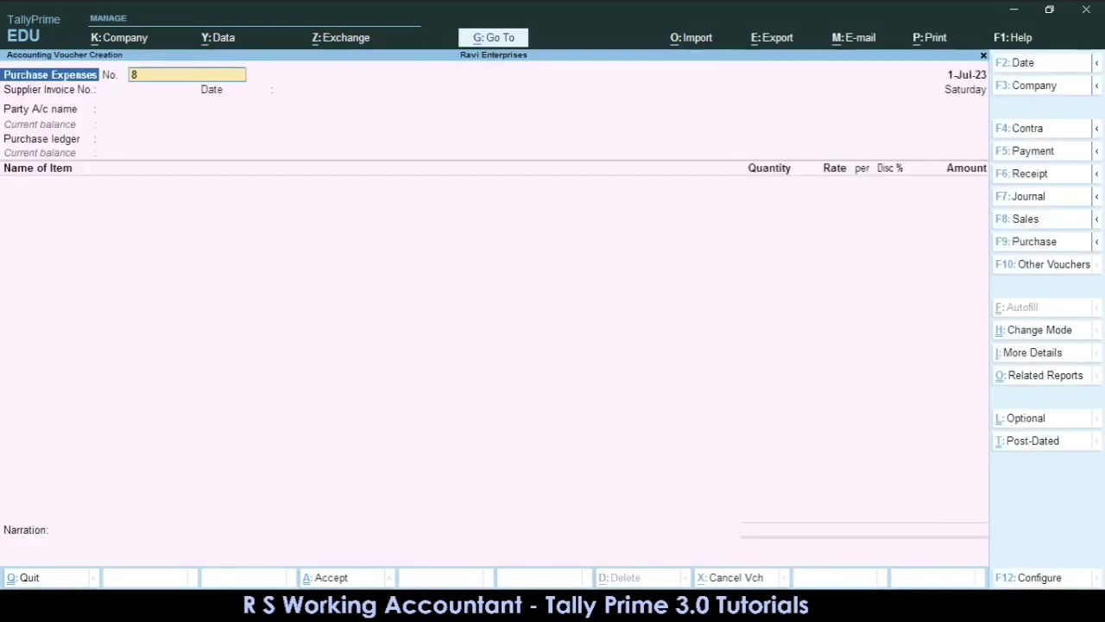
Set the voucher number to 14 and the supplier invoice number to 14, dated 1-Jul-23.
key(Return)
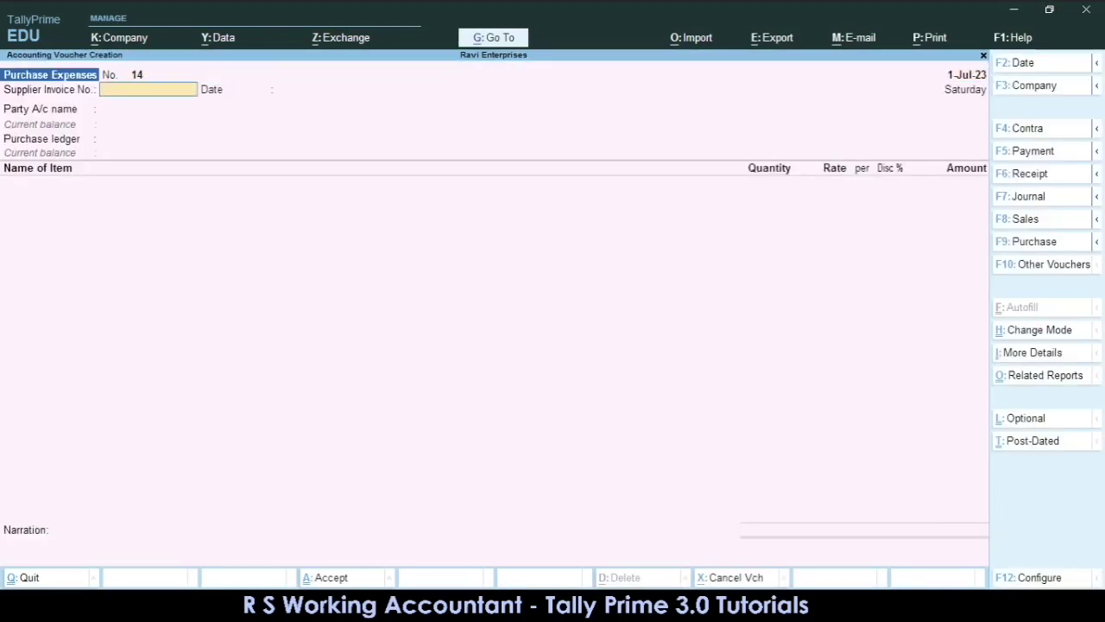
text(14)
key(Return)
key(Return)
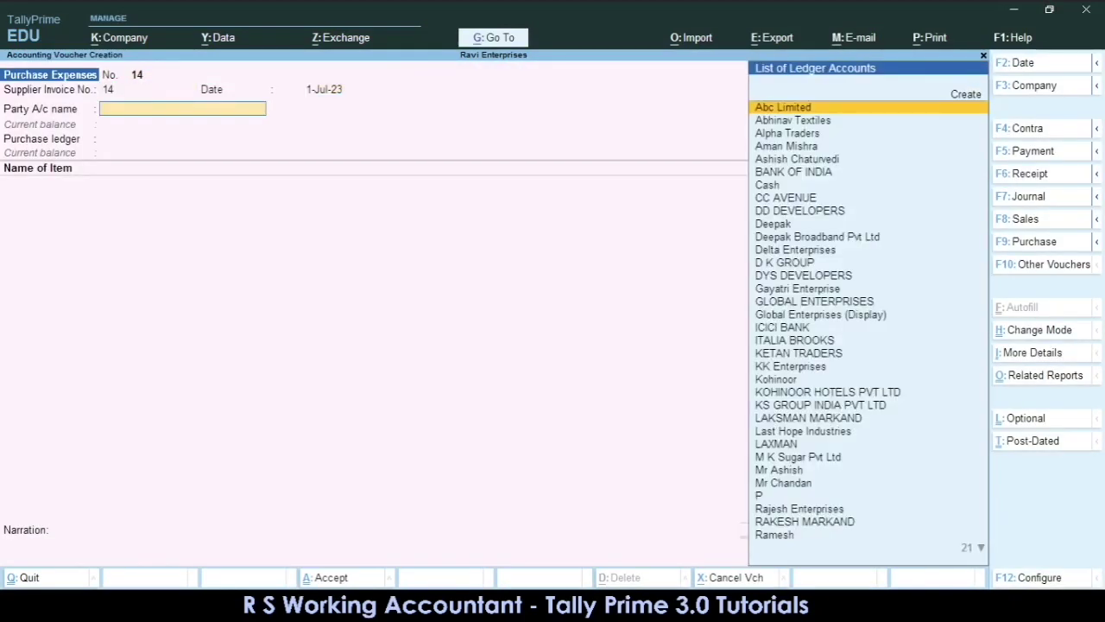
Choose Gayatri Enterprise as the party account, keep its default receipt details, and choose PURCHASE A/C as the purchase ledger.
text(Gaya)
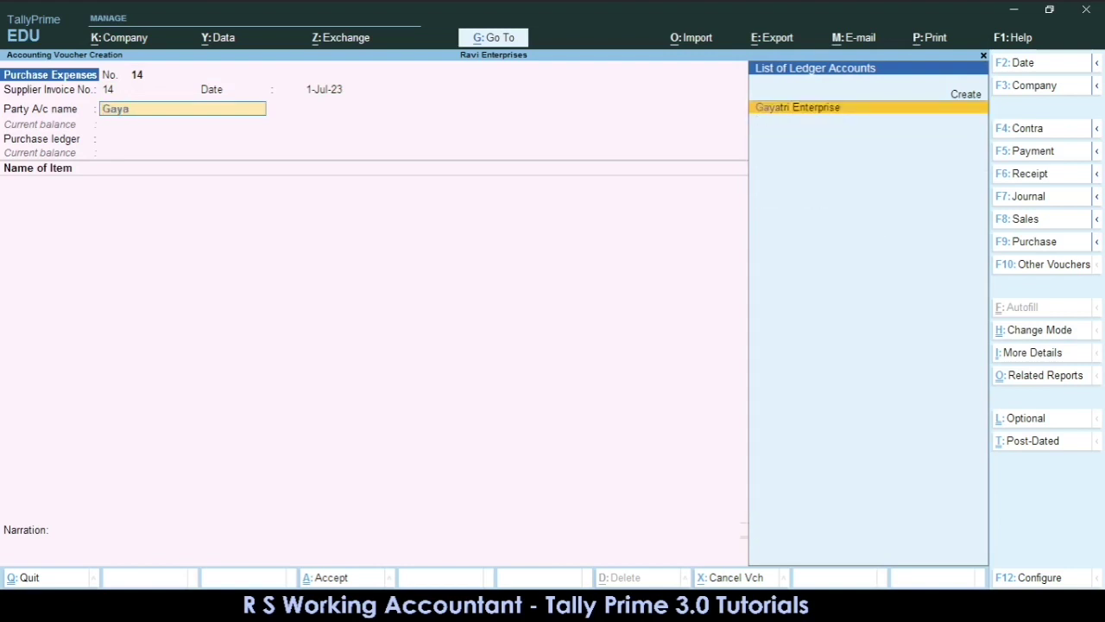
key(Return)
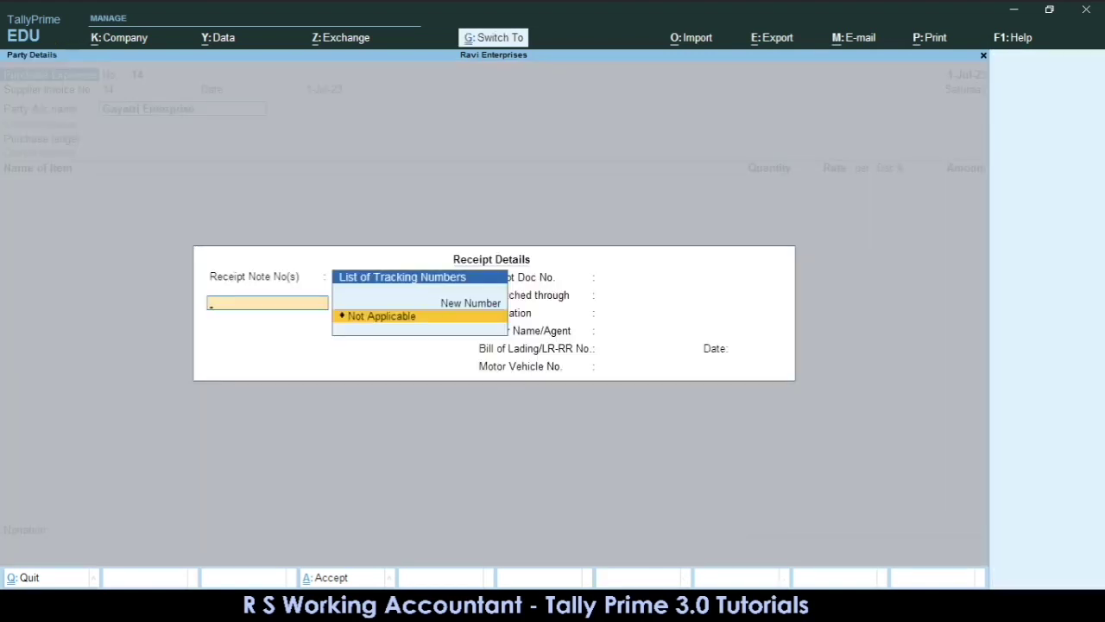
key(Return)
key(ctrl+a)
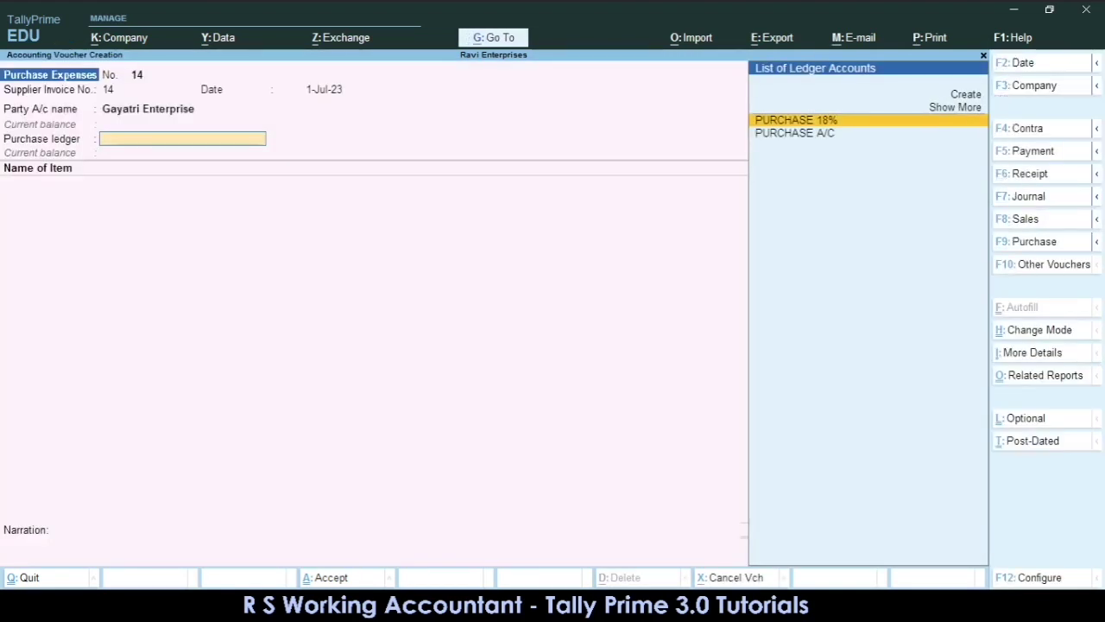
key(Down)
key(Return)
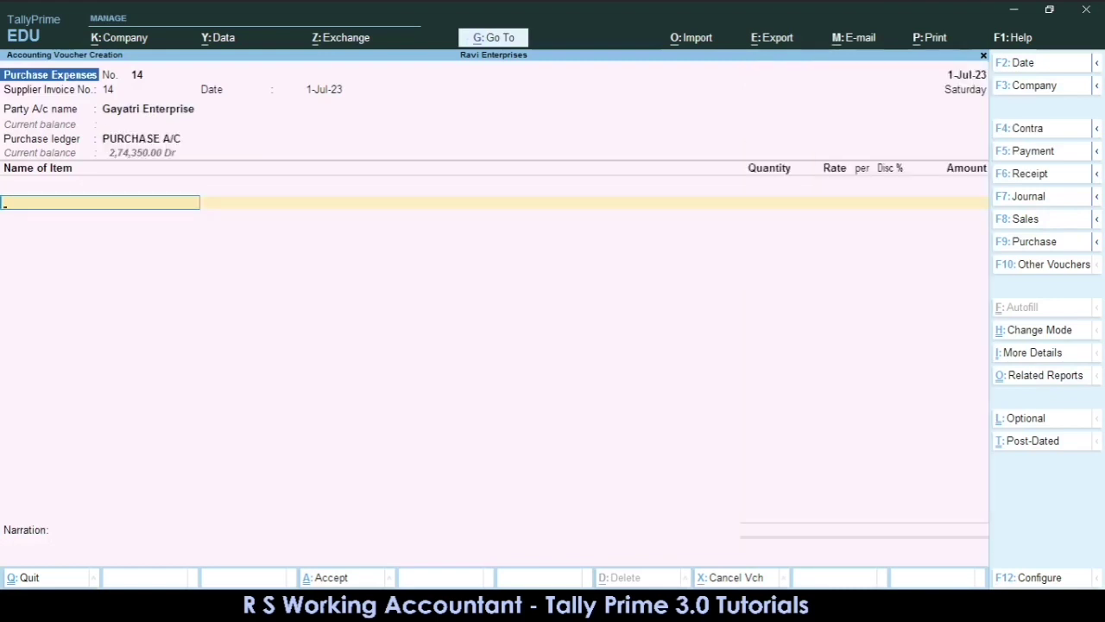
End the item list without any stock item and add the Installation Chgss ledger with an amount of 40000.
key(Return)
text(Ins)
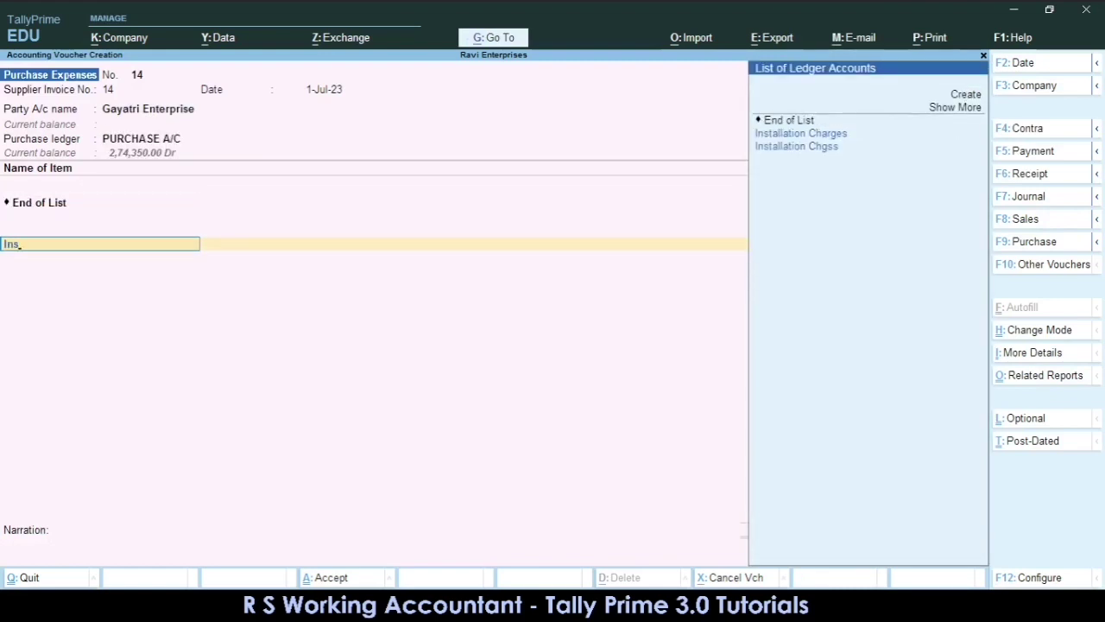
key(Down)
key(Return)
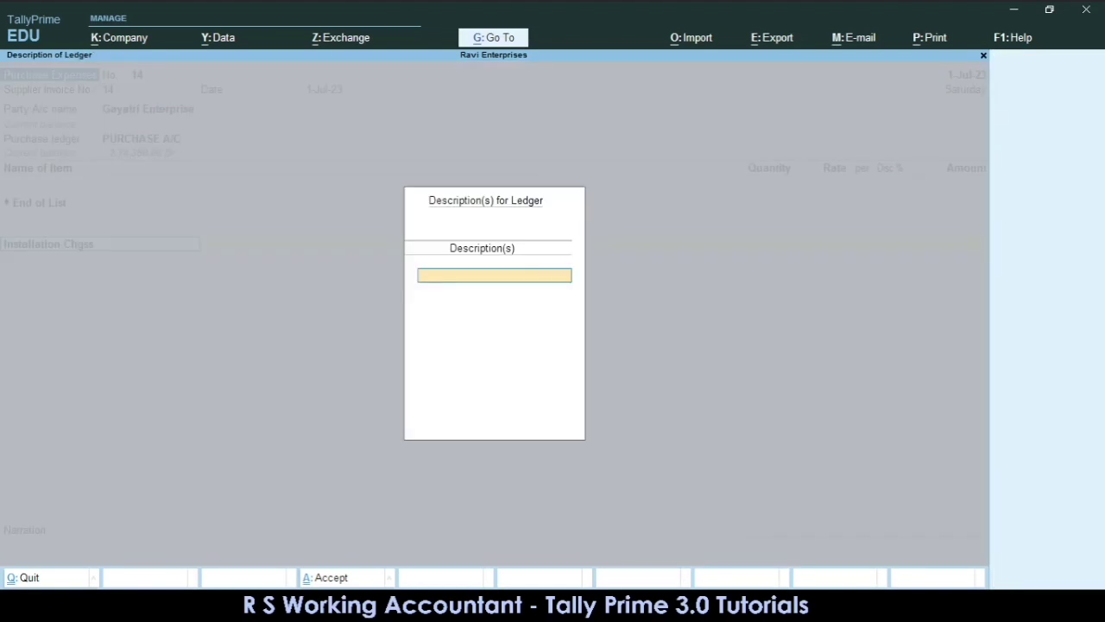
key(Return)
key(Return)
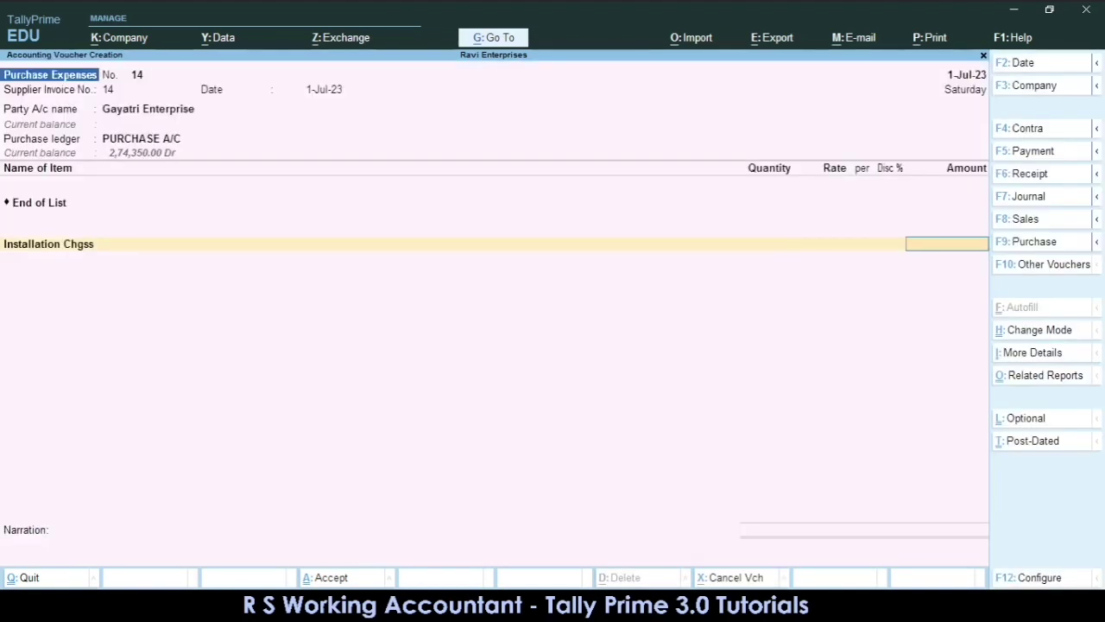
text(40000)
key(BackSpace)
text(0)
key(Return)
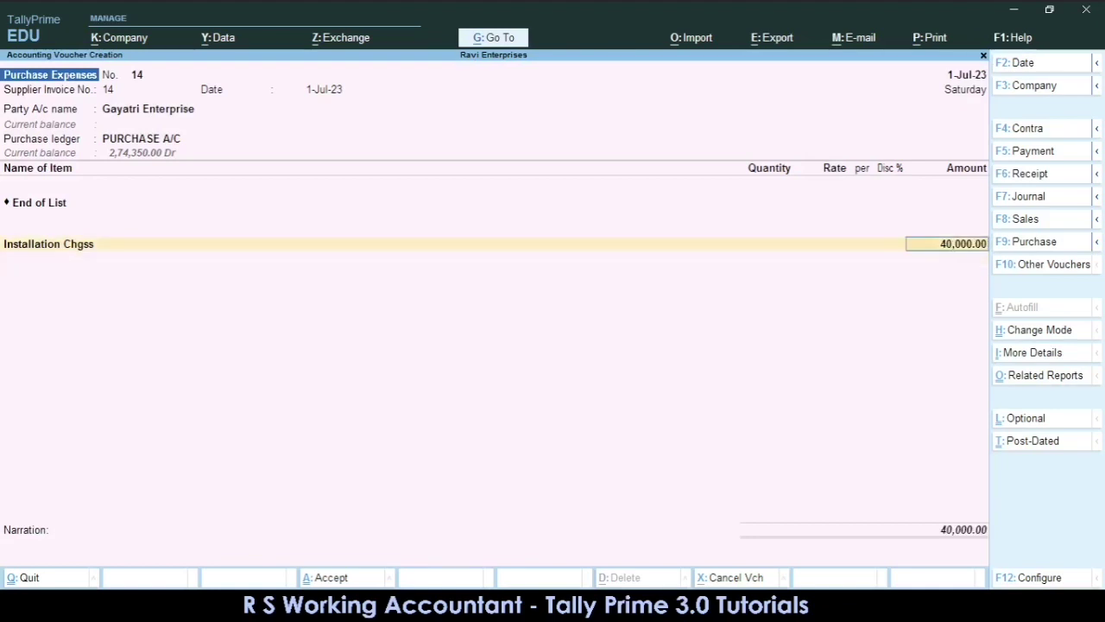
Describe the Installation Chgss line as "For 6 Windows of" followed by the customer's name from the invoice.
key(BackSpace)
key(BackSpace)
key(Return)
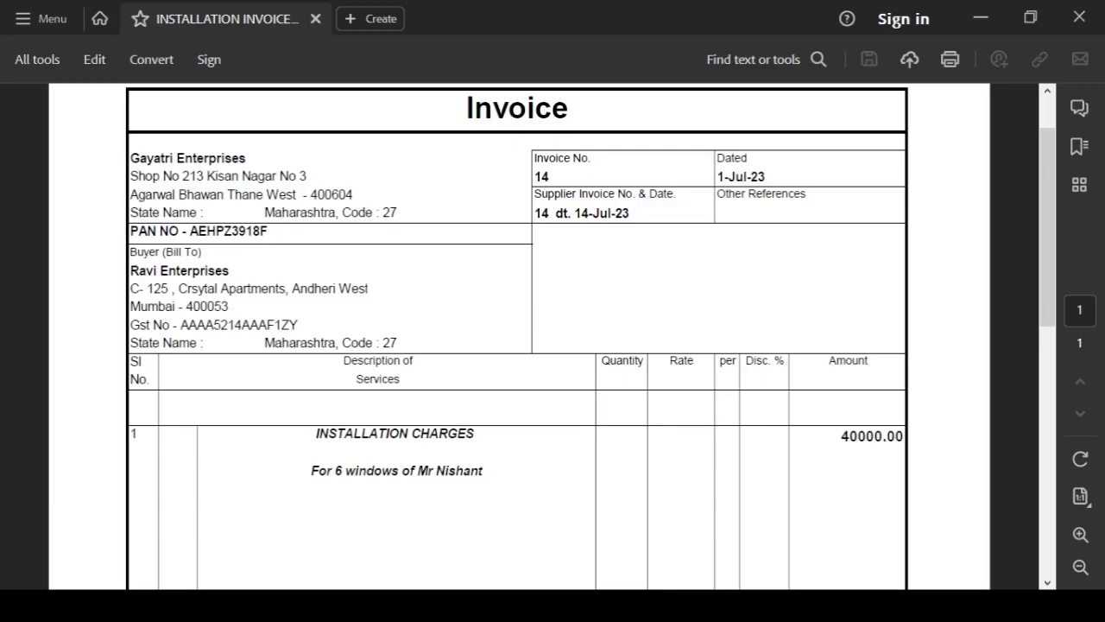
text(For)
text( 6)
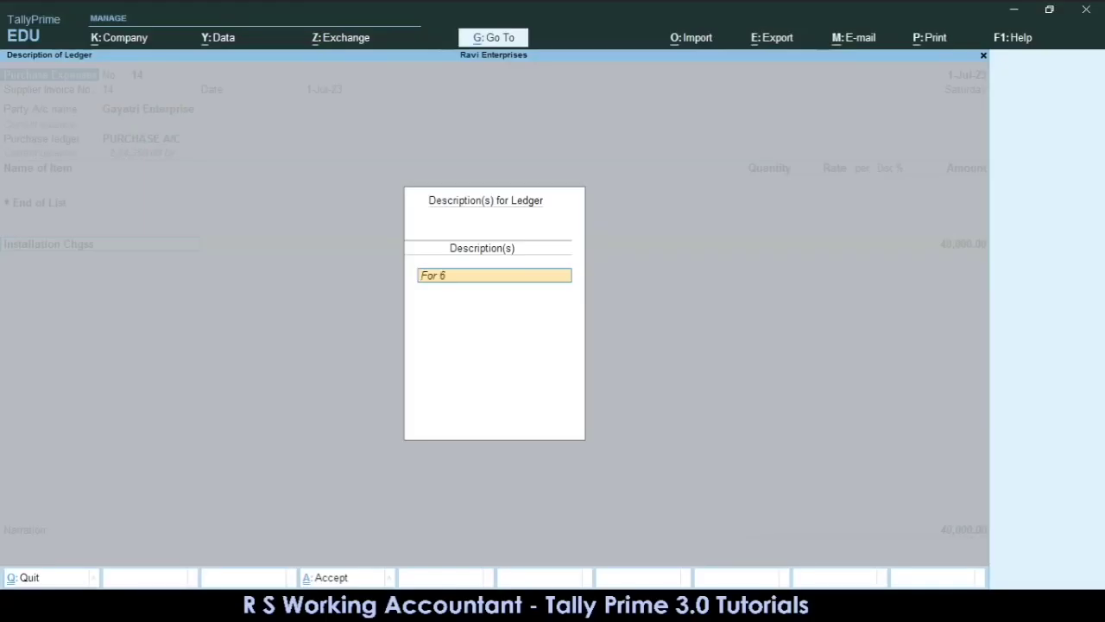
text( Windows of Mr Nishanr)
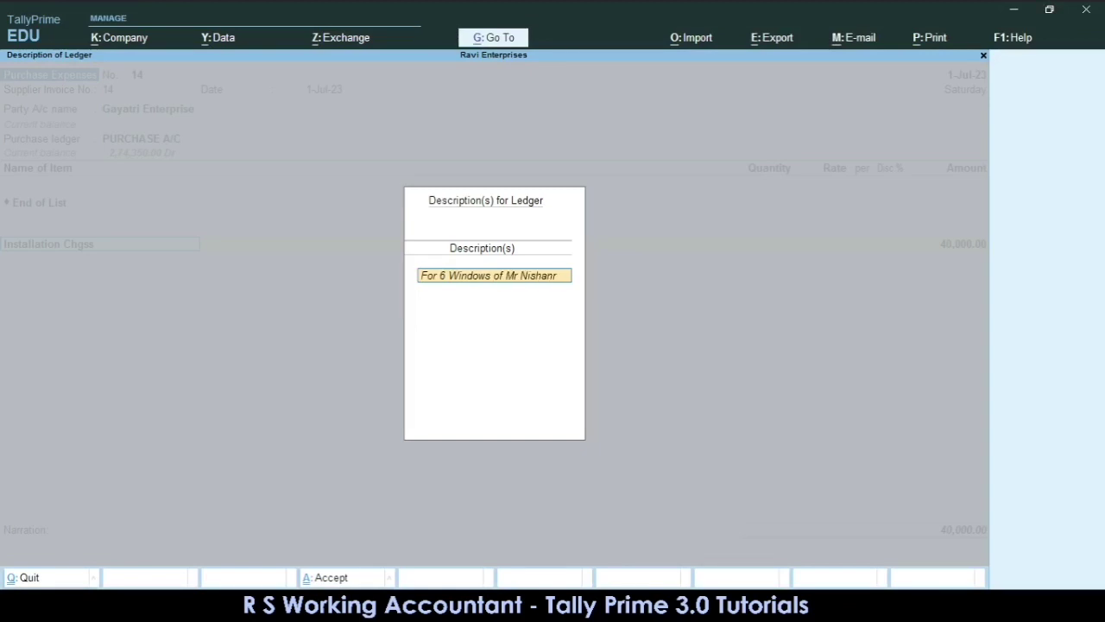
key(BackSpace)
key(BackSpace)
text(t)
key(Return)
key(Return)
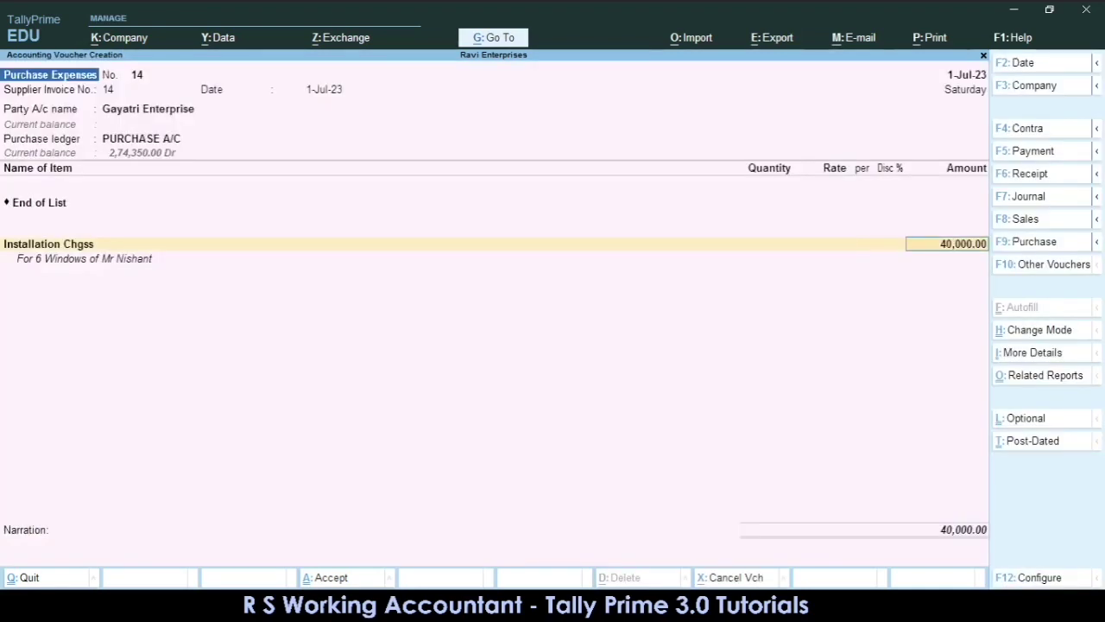
Add the Tds @ 1% ledger below the installation charges with an amount of -400.
key(Return)
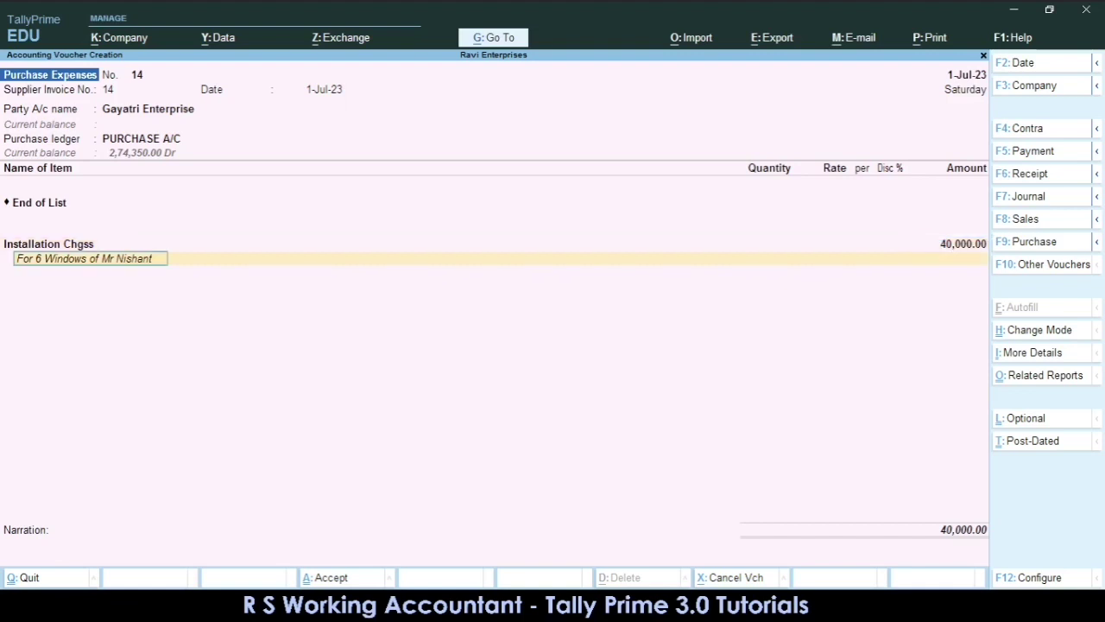
key(Return)
key(Return)
text(Tds)
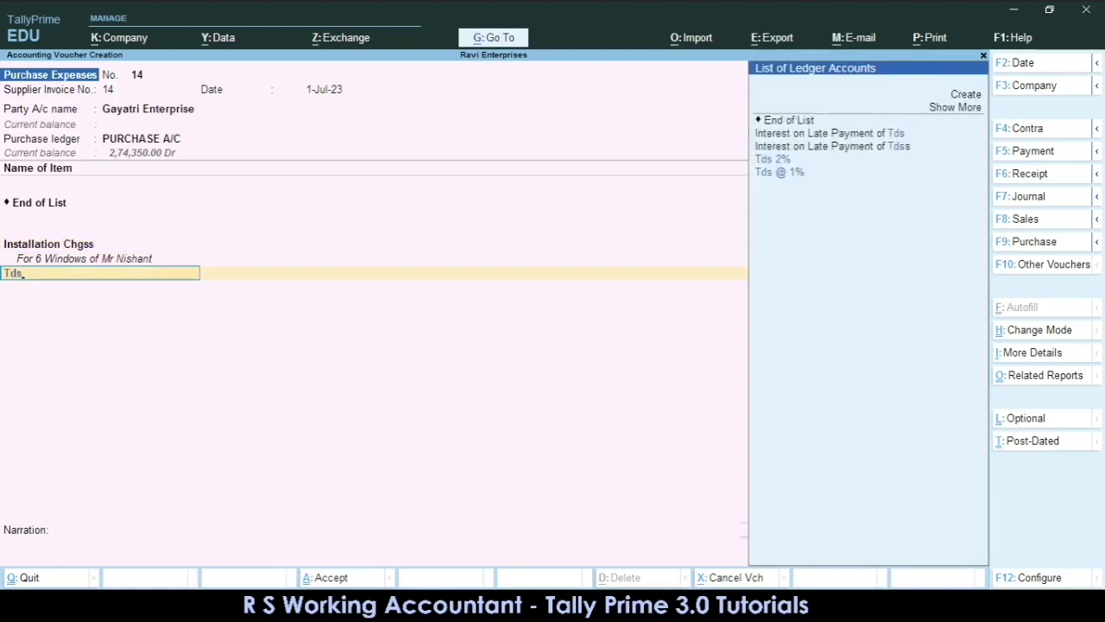
key(Down)
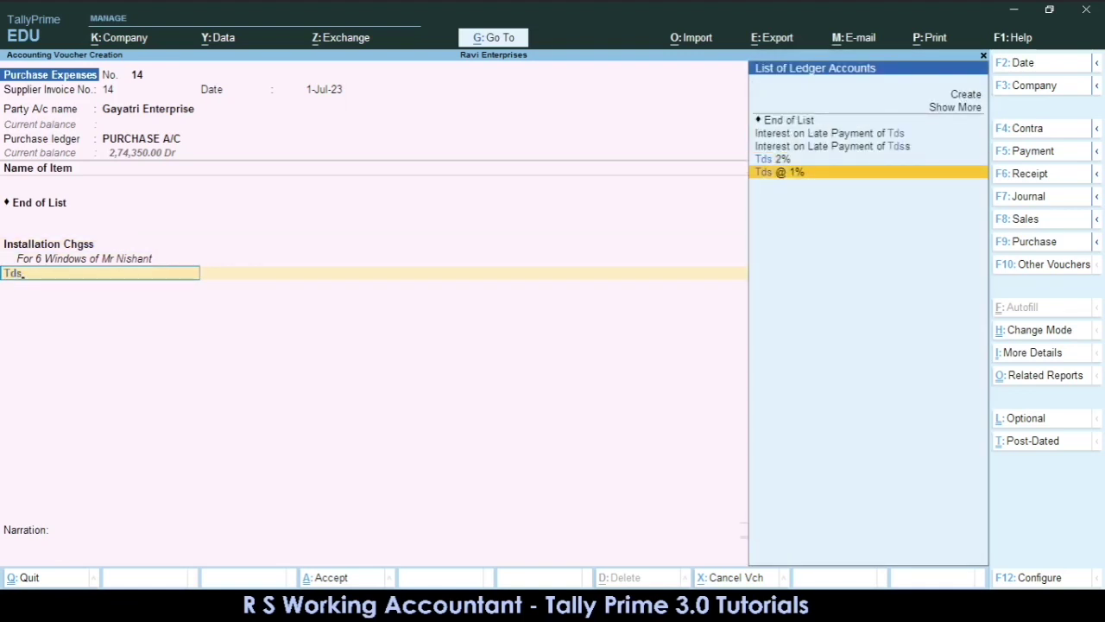
key(Return)
key(Return)
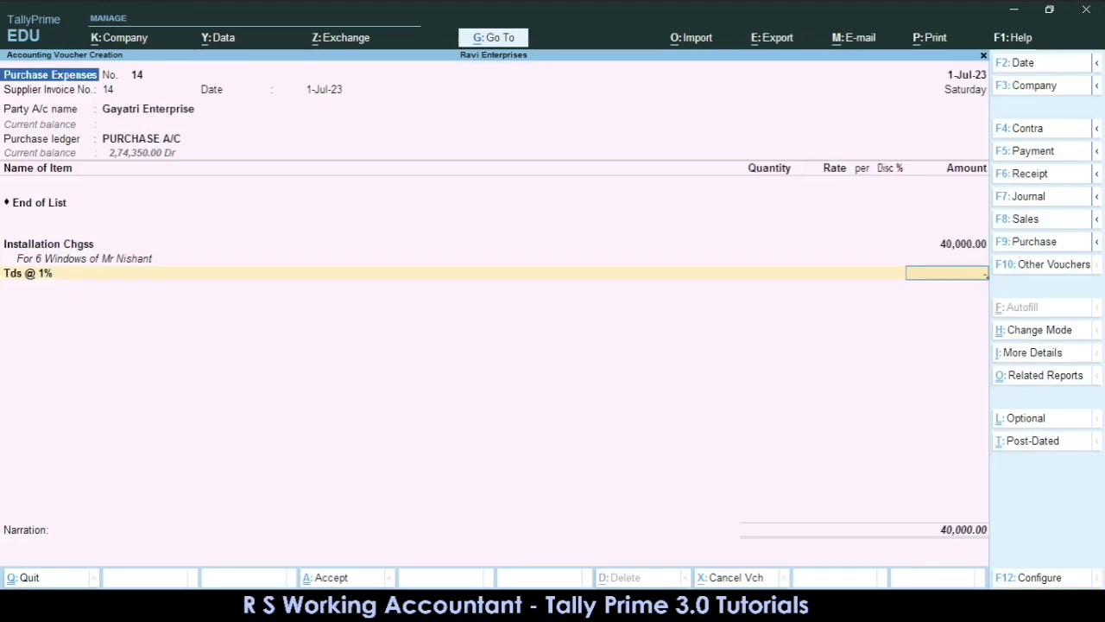
text(-400)
key(Return)
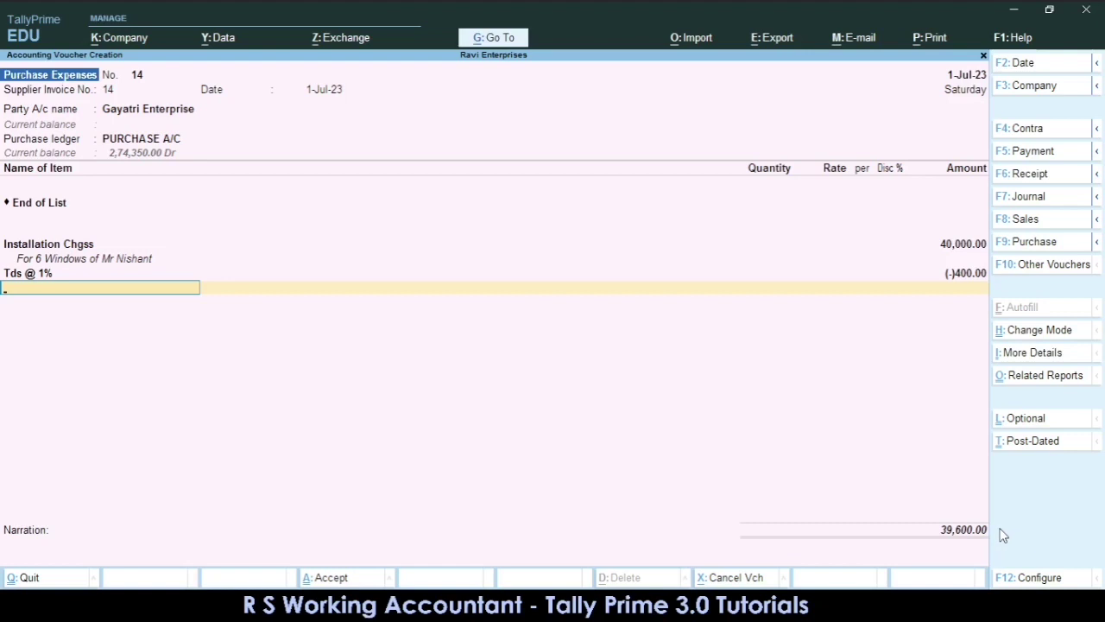
End the ledger list and accept the bill-wise details for Gayatri Enterprise as a New Ref for the full amount.
key(Return)
key(Return)
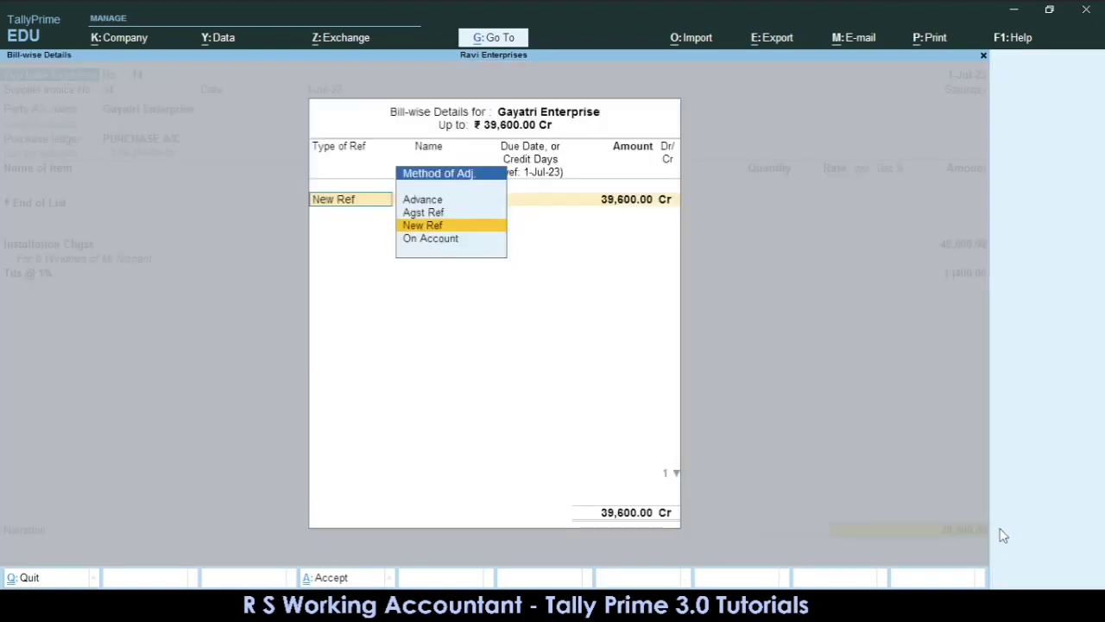
key(Return)
key(Return)
key(Return)
key(Return)
key(Return)
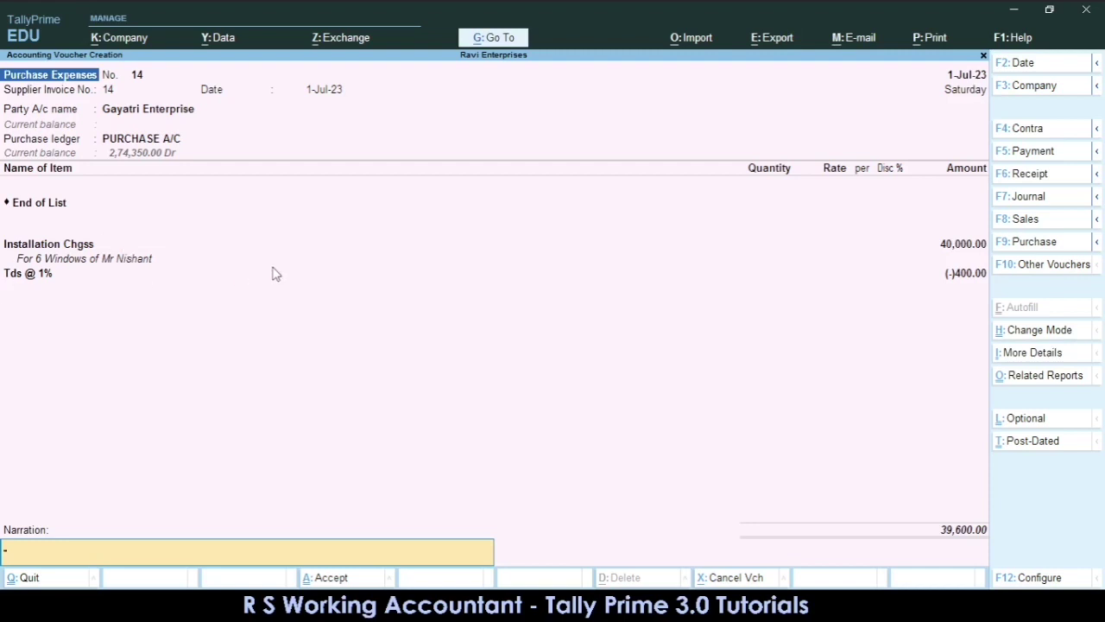
Enter the narration "windows installation" and save the purchase expenses voucher.
text(windows installation)
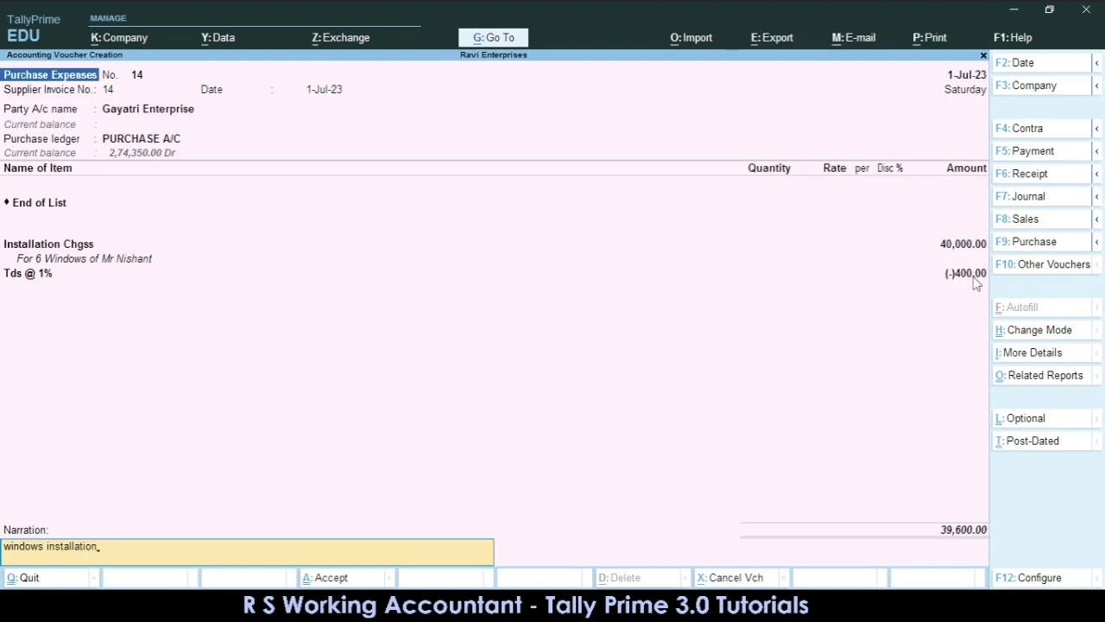
key(Return)
click(969, 526)
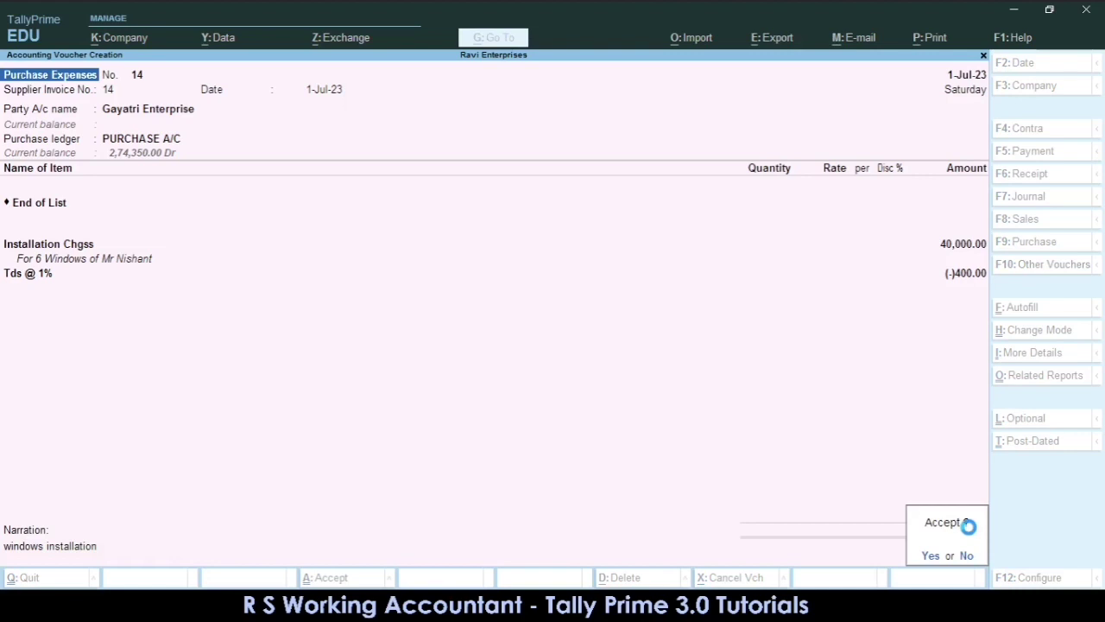
text(y)
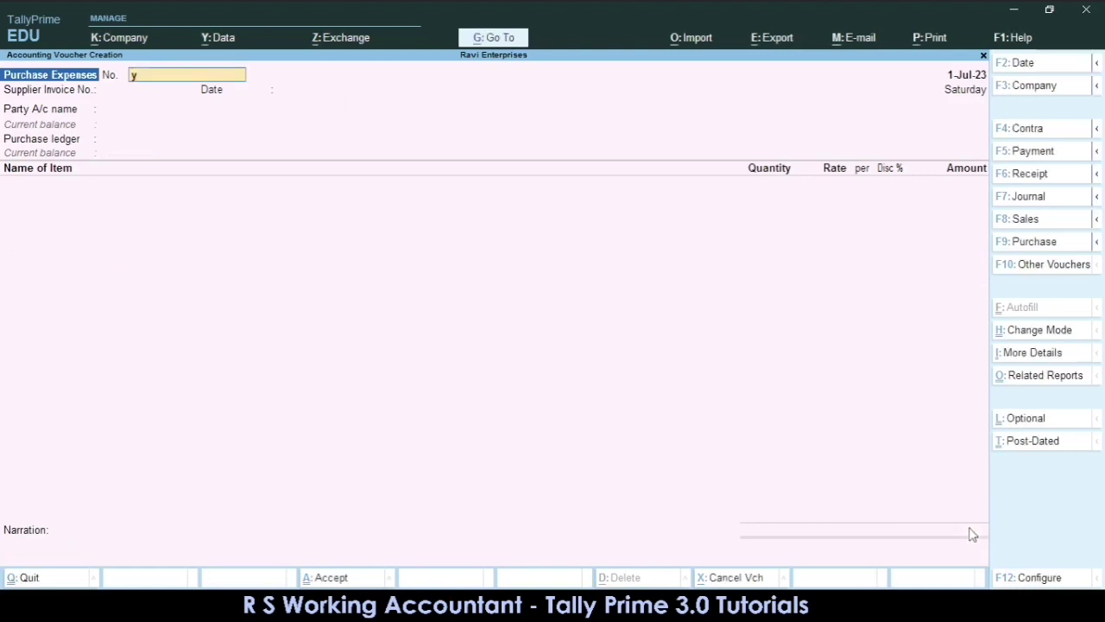
key(BackSpace)
Leave voucher entry for the Gateway of Tally and highlight Create under Masters.
key(F5)
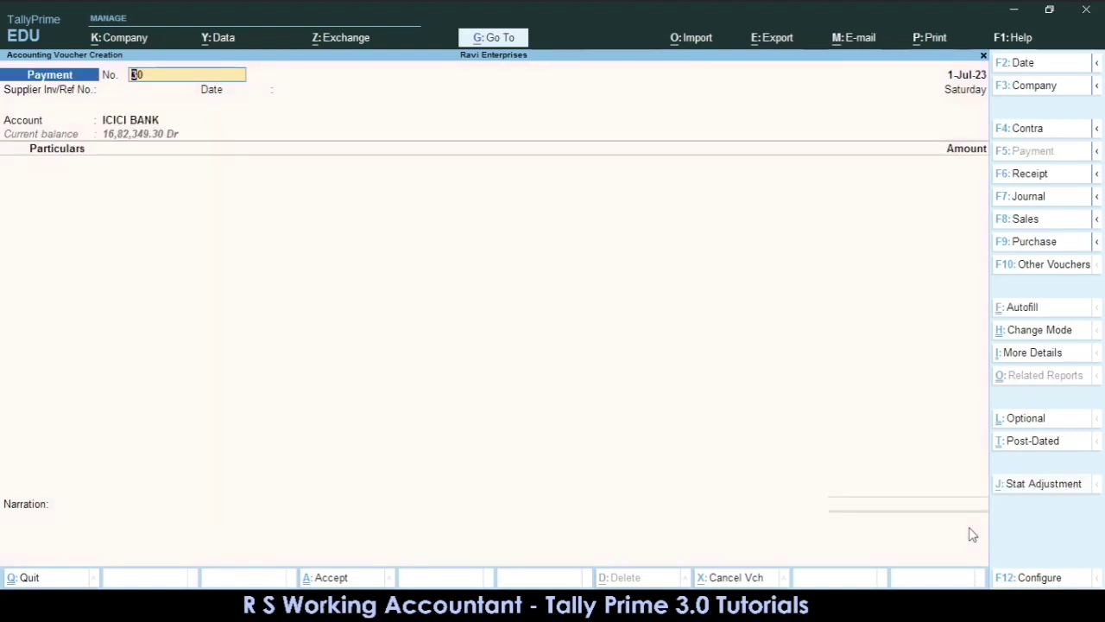
key(Escape)
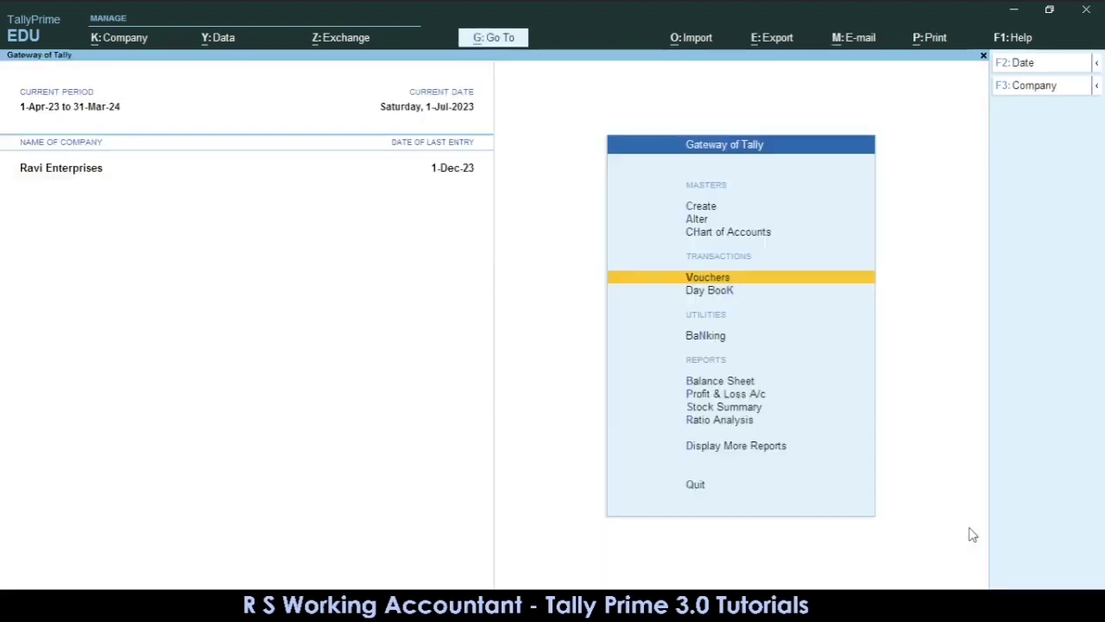
key(Up)
key(Up)
key(Up)
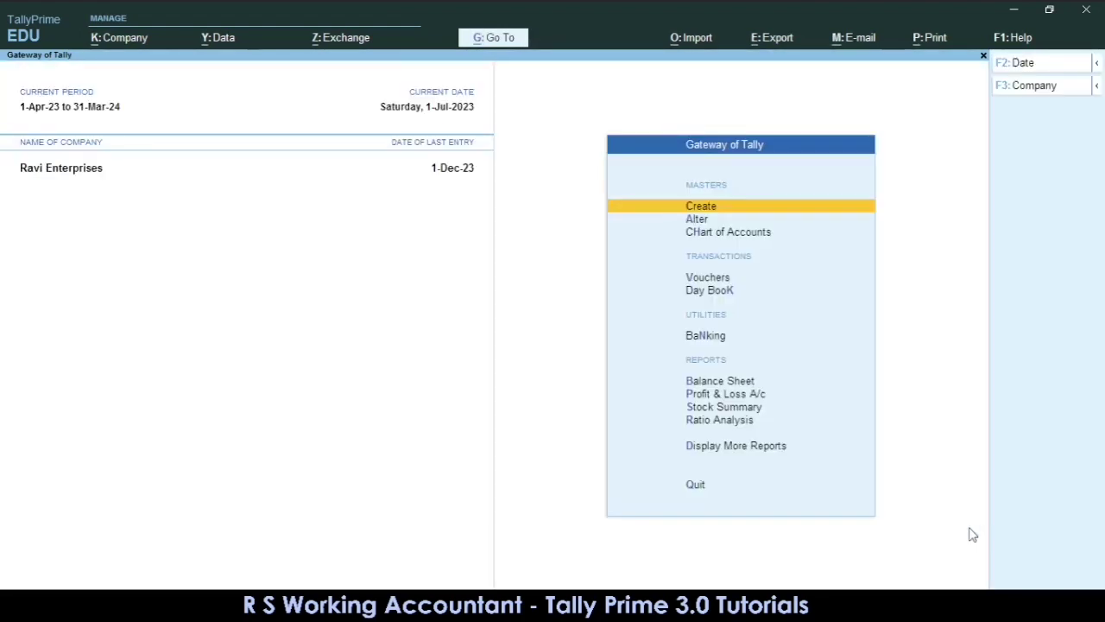
Open the Balance Sheet and drill down through Current Liabilities into the Duties & Taxes group summary.
key(b)
key(Right)
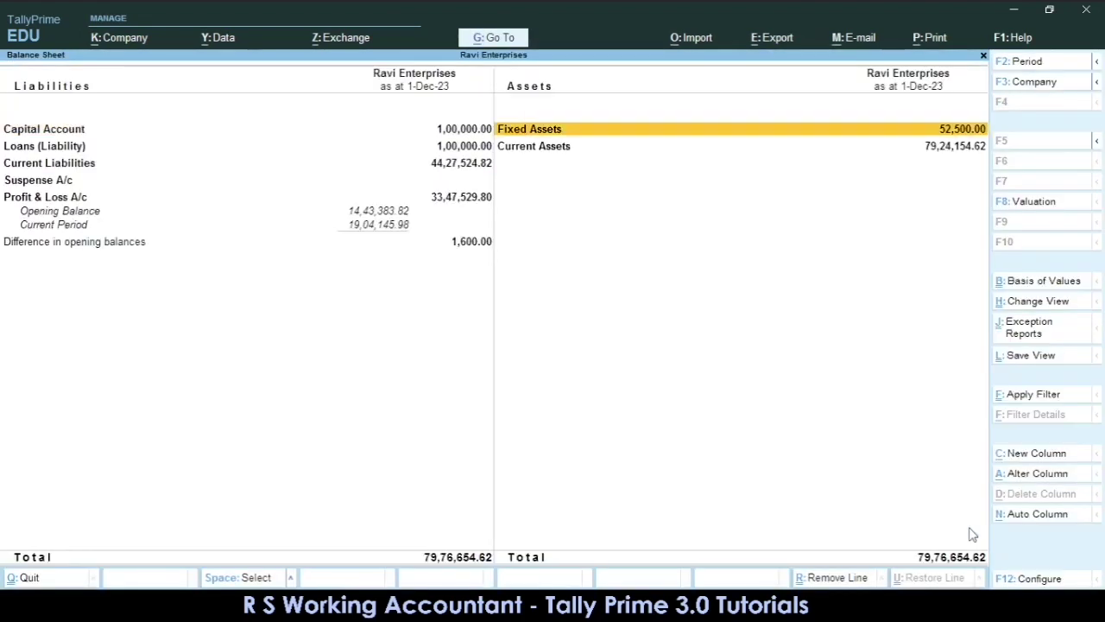
key(Down)
key(Left)
key(Down)
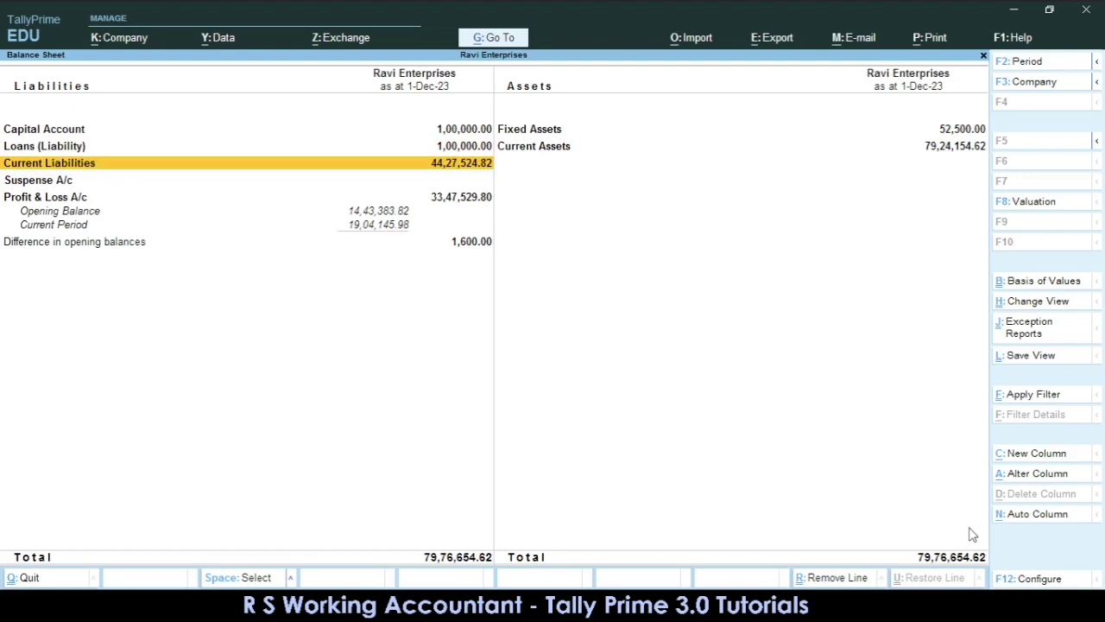
key(Return)
key(Return)
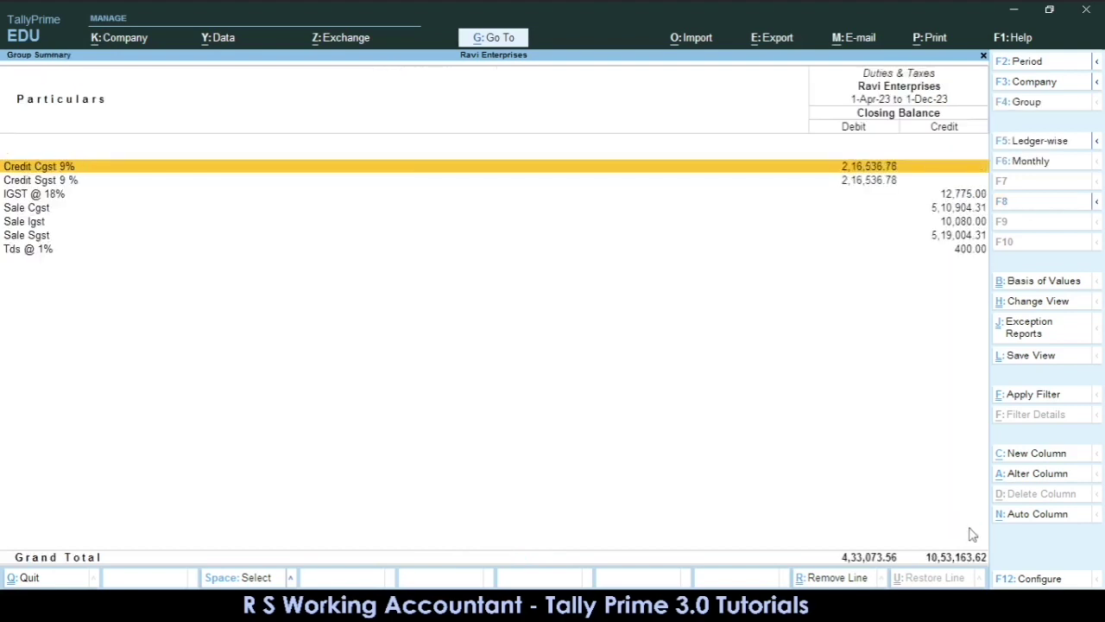
Open the monthly summary of the Tds @ 1% ledger from the Duties & Taxes group.
key(Down)
key(Down)
key(Down)
key(Down)
key(Down)
key(Down)
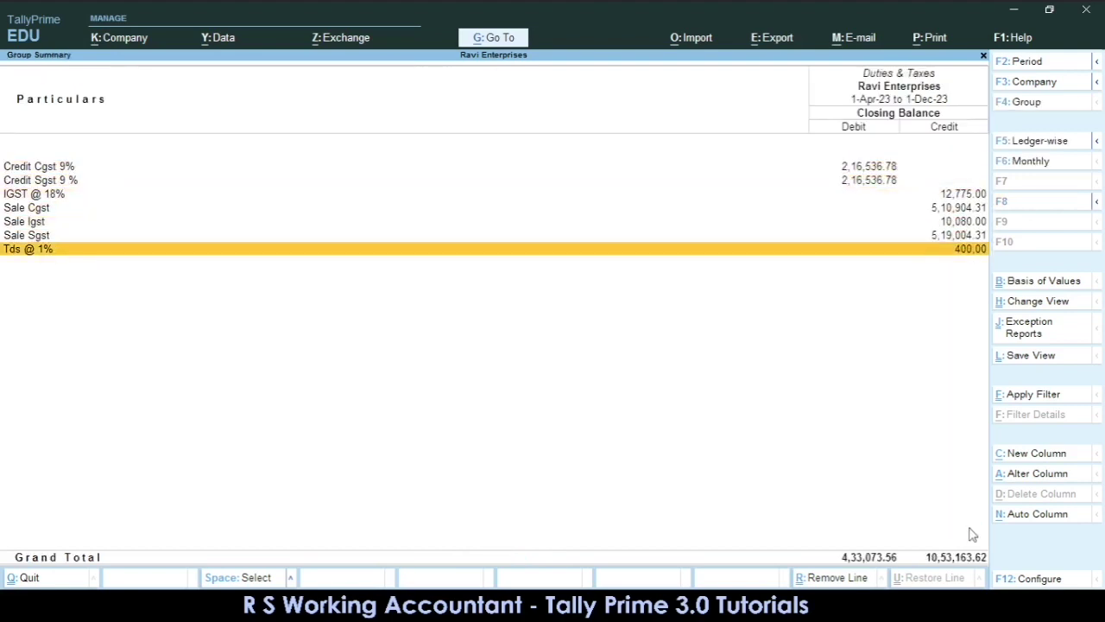
key(Return)
key(Escape)
key(Return)
View the July vouchers of the Tds @ 1% ledger, then return to the Gateway of Tally.
key(Up)
key(Up)
key(Up)
key(Up)
key(Up)
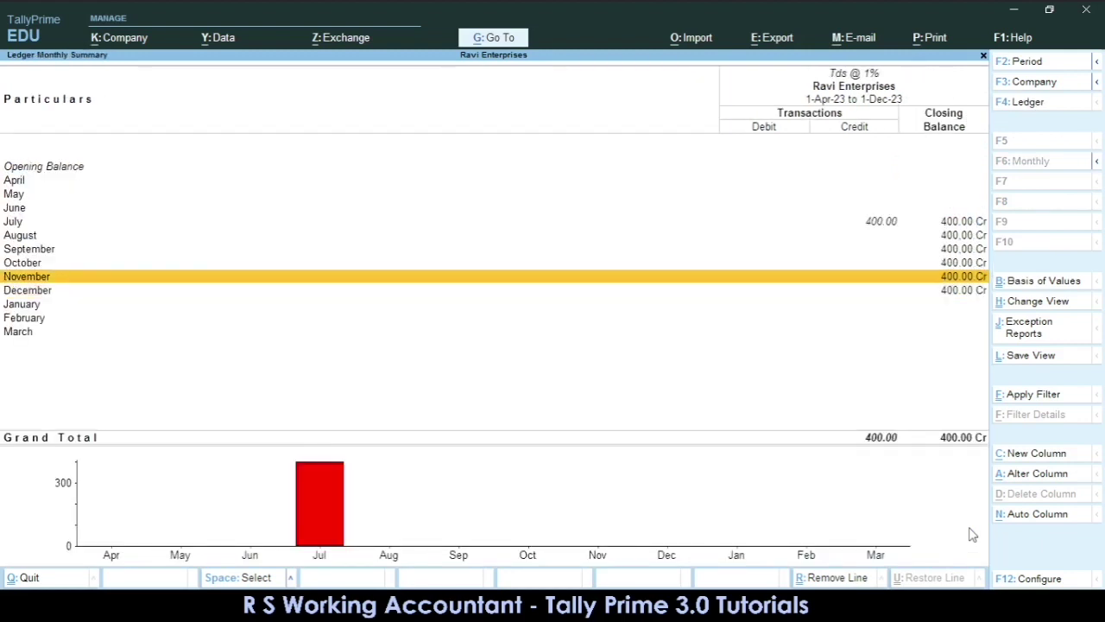
key(Return)
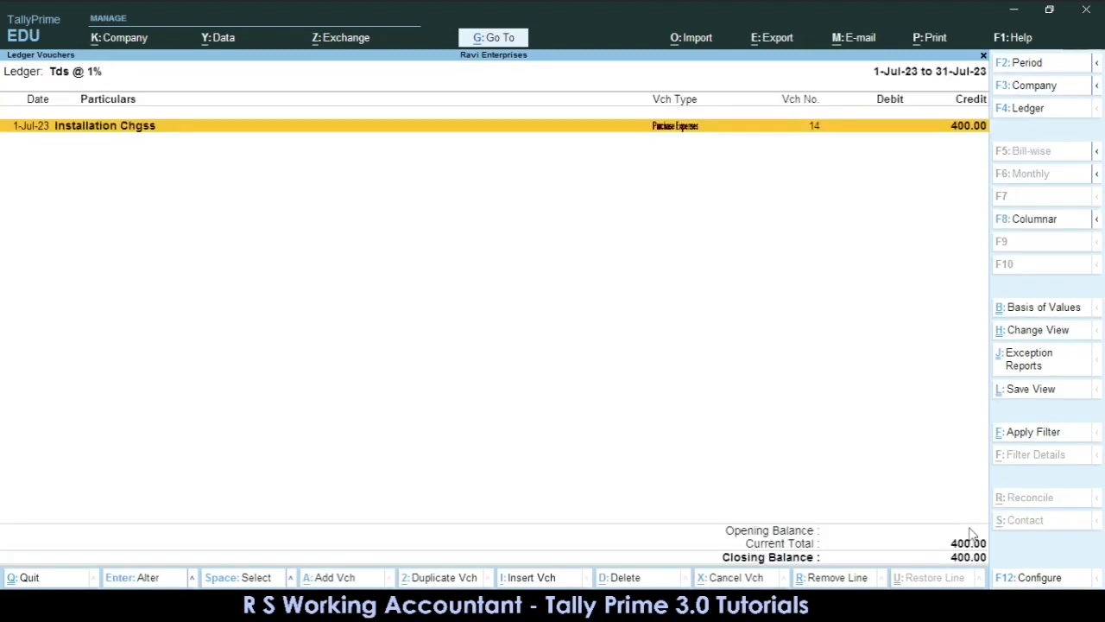
key(Escape)
key(Escape)
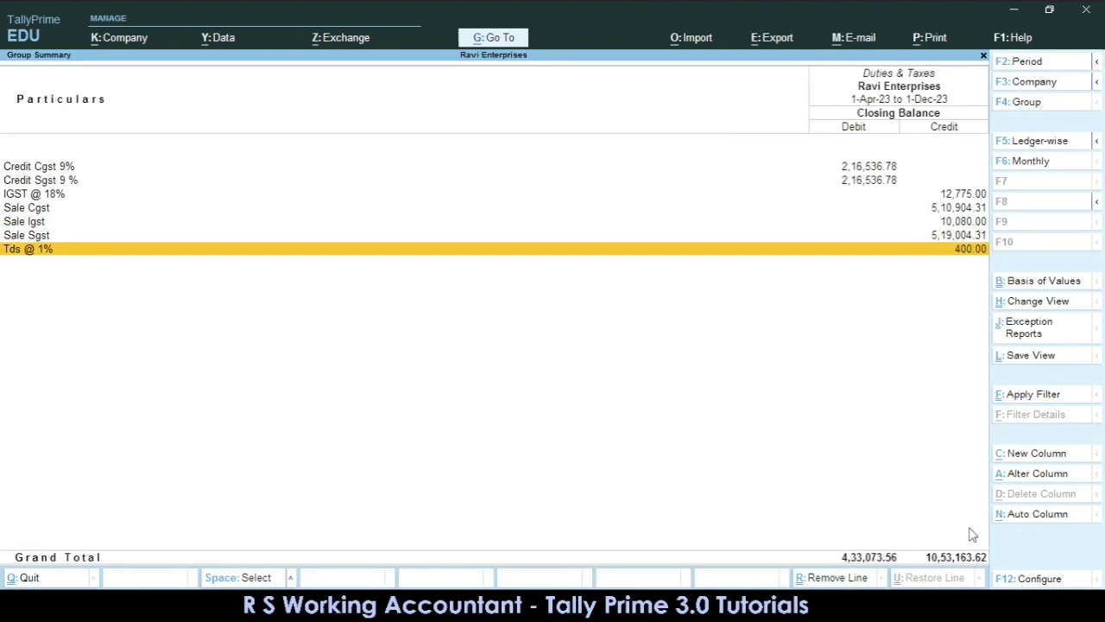
key(Escape)
key(Escape)
key(Home)
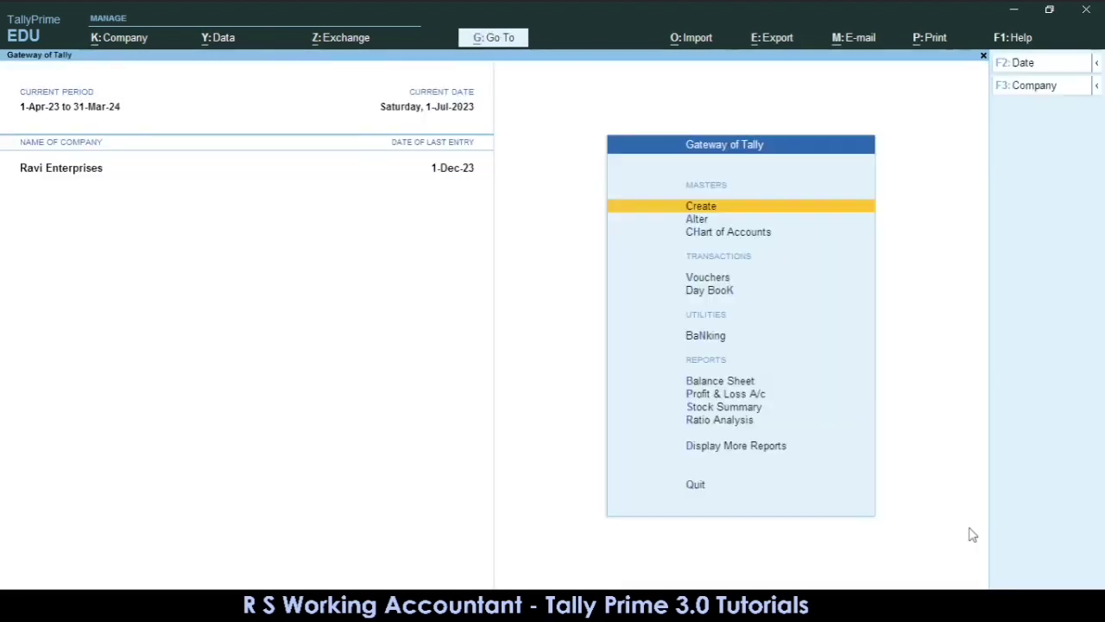
Display the ledger vouchers of Gayatri Enterprise from the account books, then return to the Gateway of Tally.
text(da)
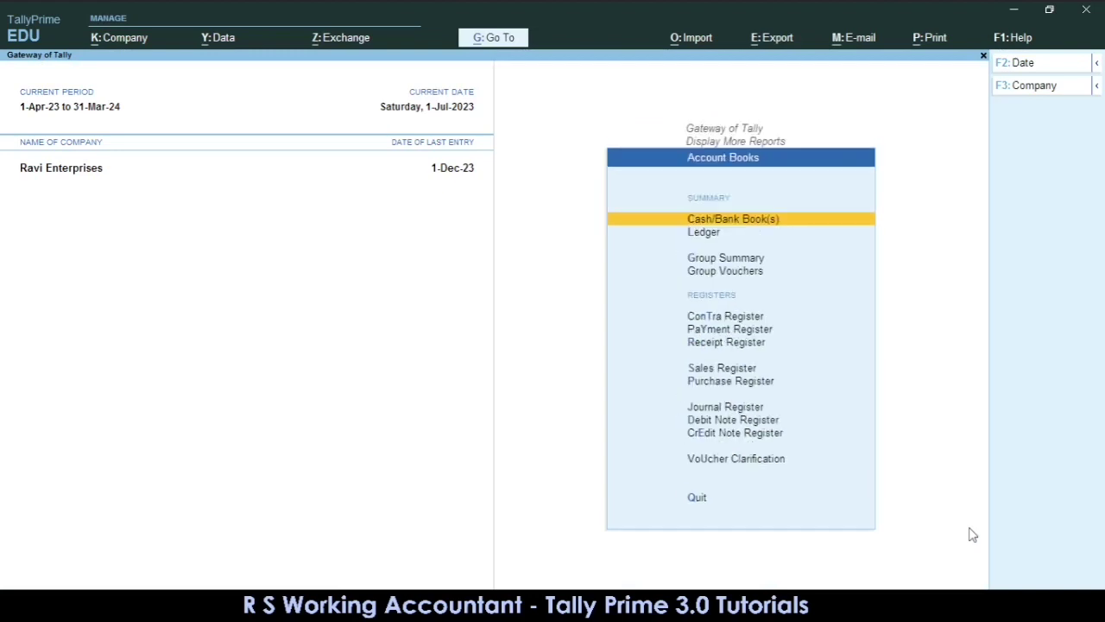
text(lGa)
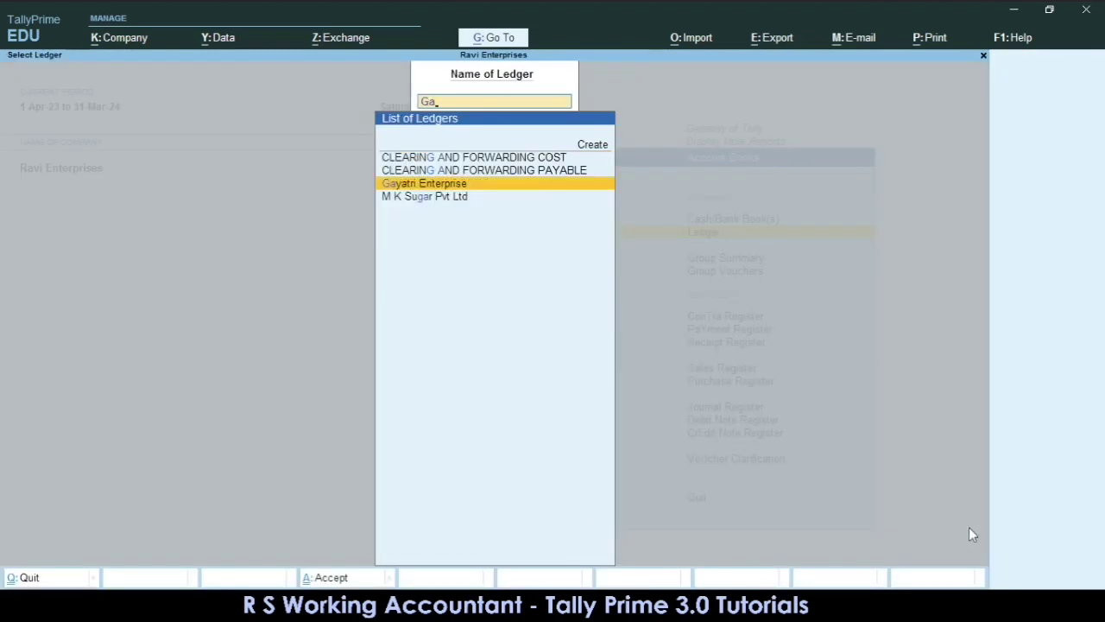
key(Return)
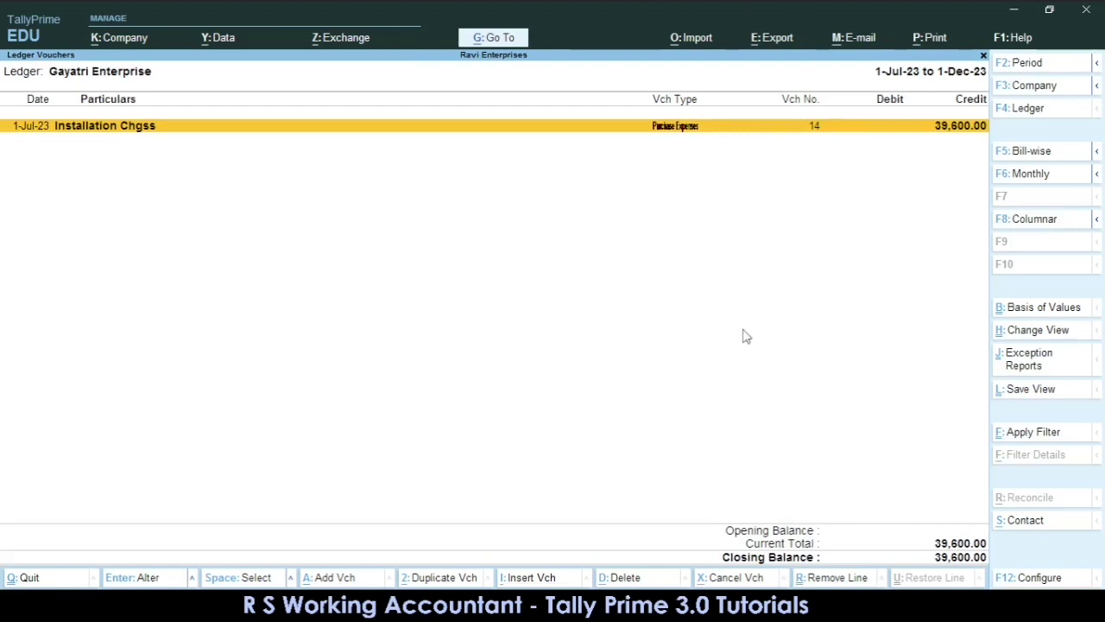
key(Escape)
key(Escape)
key(Escape)
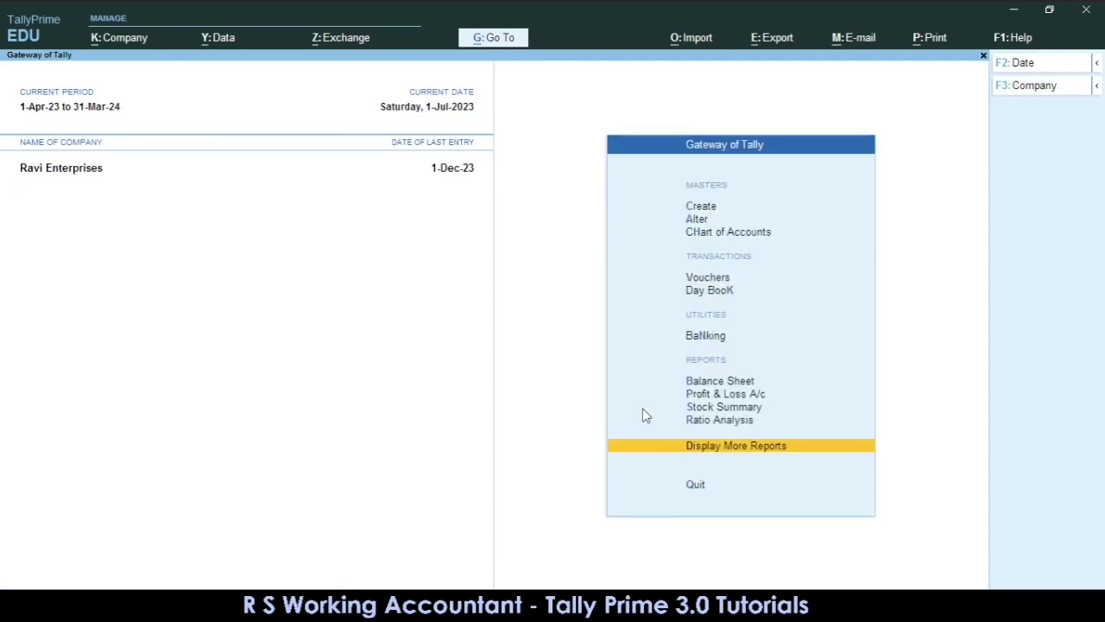
key(Home)
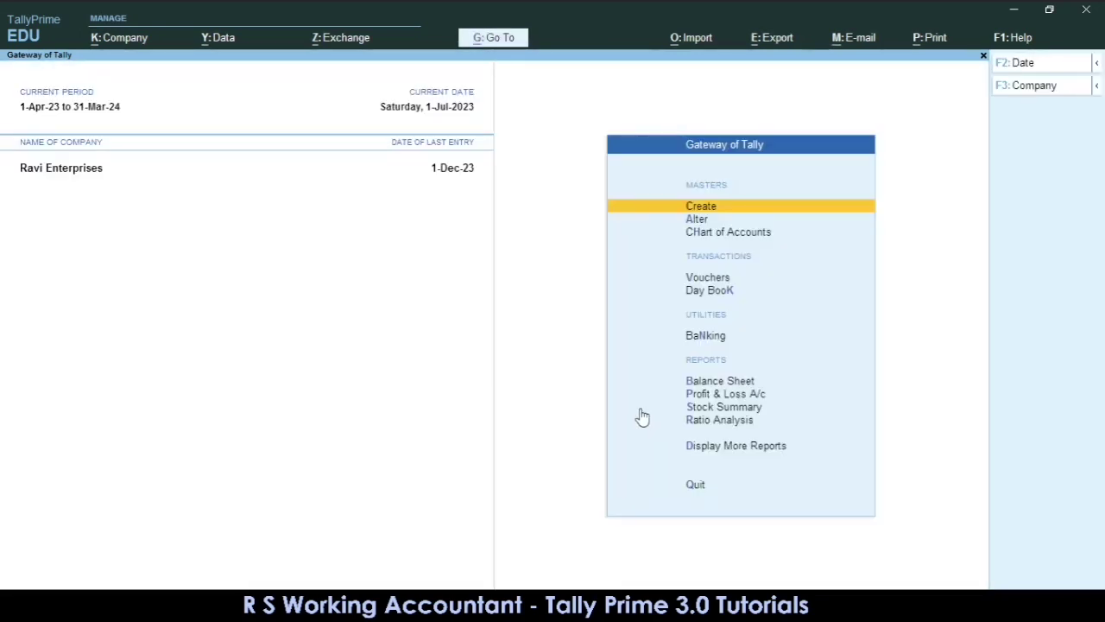
Start a payment voucher and switch its entry mode to Double Entry.
key(v)
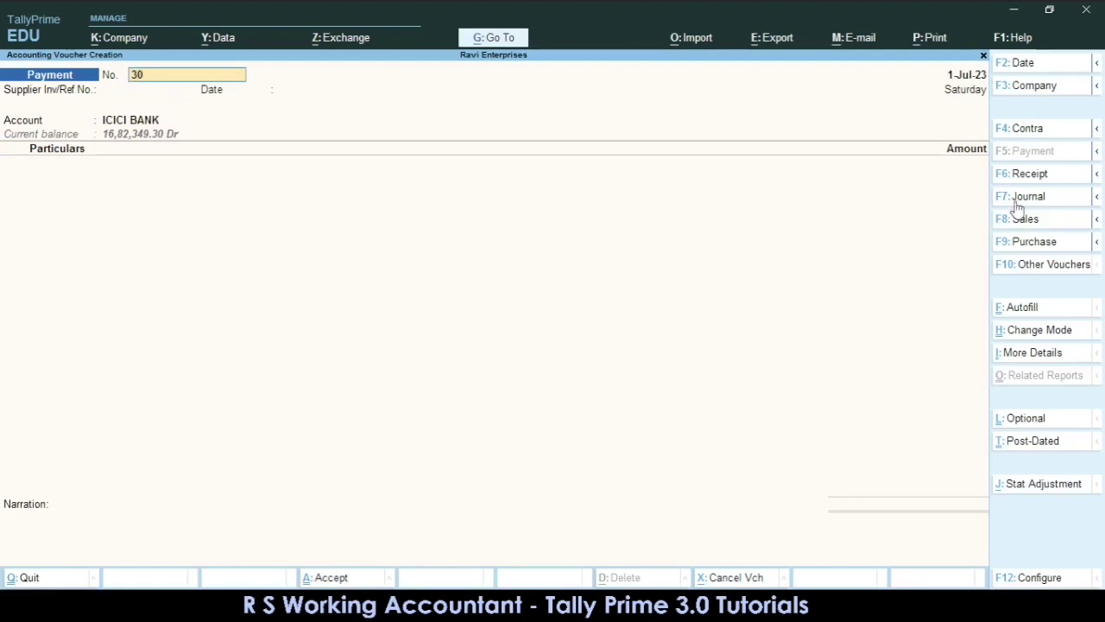
click(1075, 336)
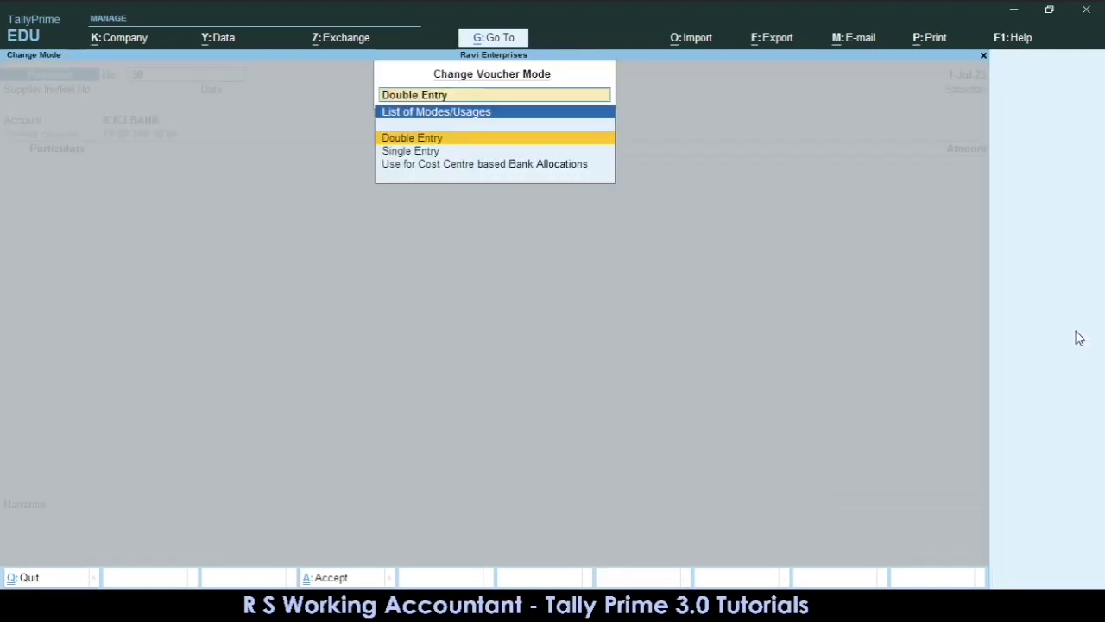
key(Return)
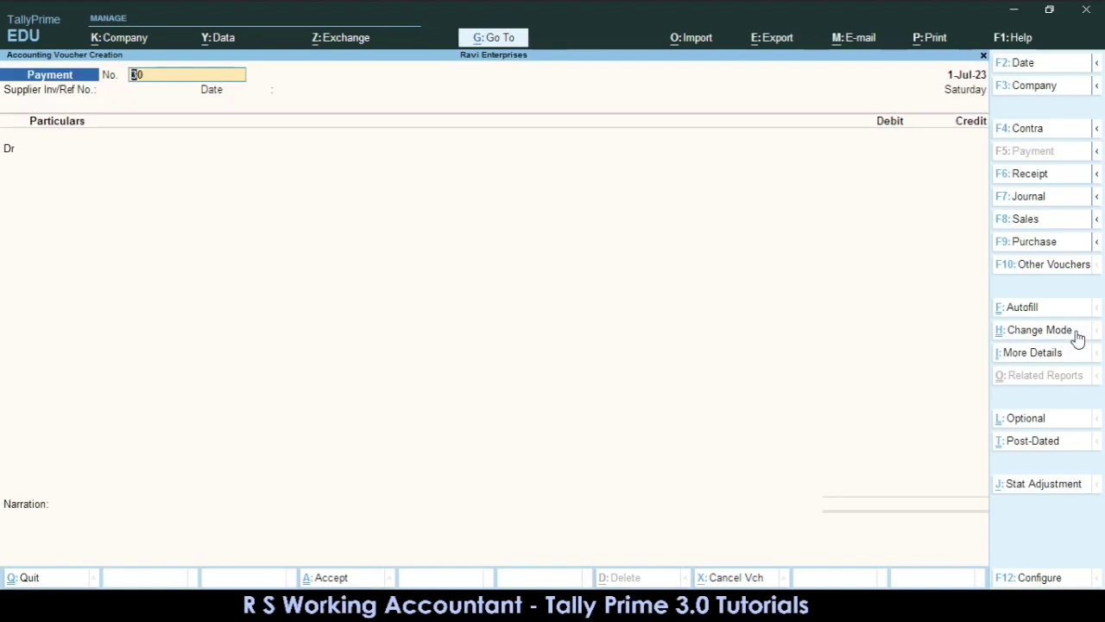
Set the payment voucher's date to 31/8/23.
key(F2)
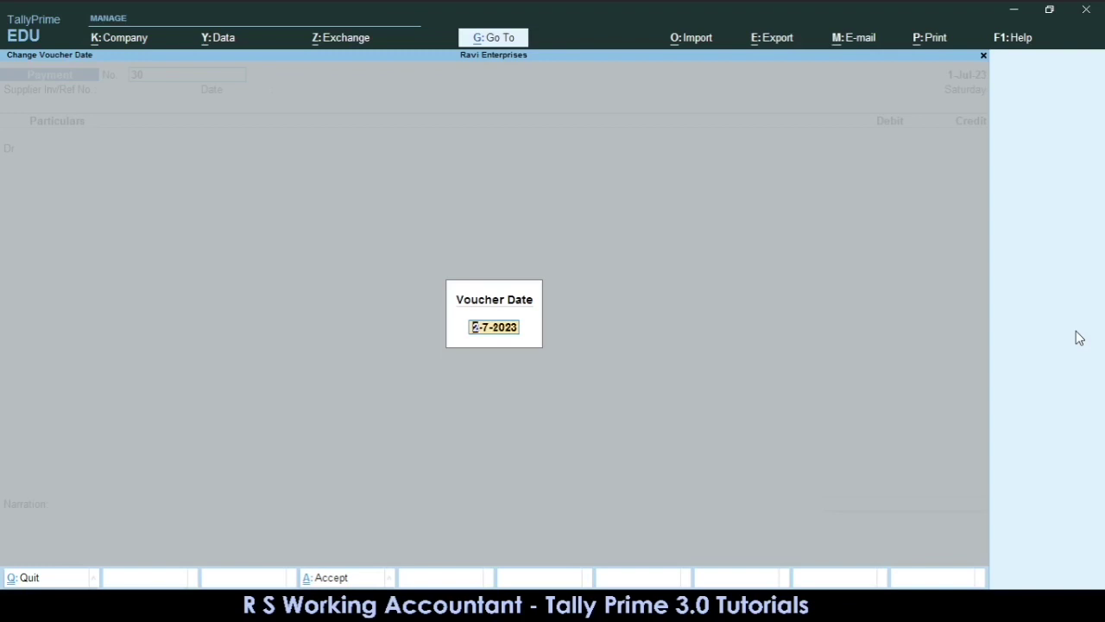
text(30/8/)
key(BackSpace)
key(BackSpace)
key(BackSpace)
key(BackSpace)
key(BackSpace)
text(31/8/23)
key(Return)
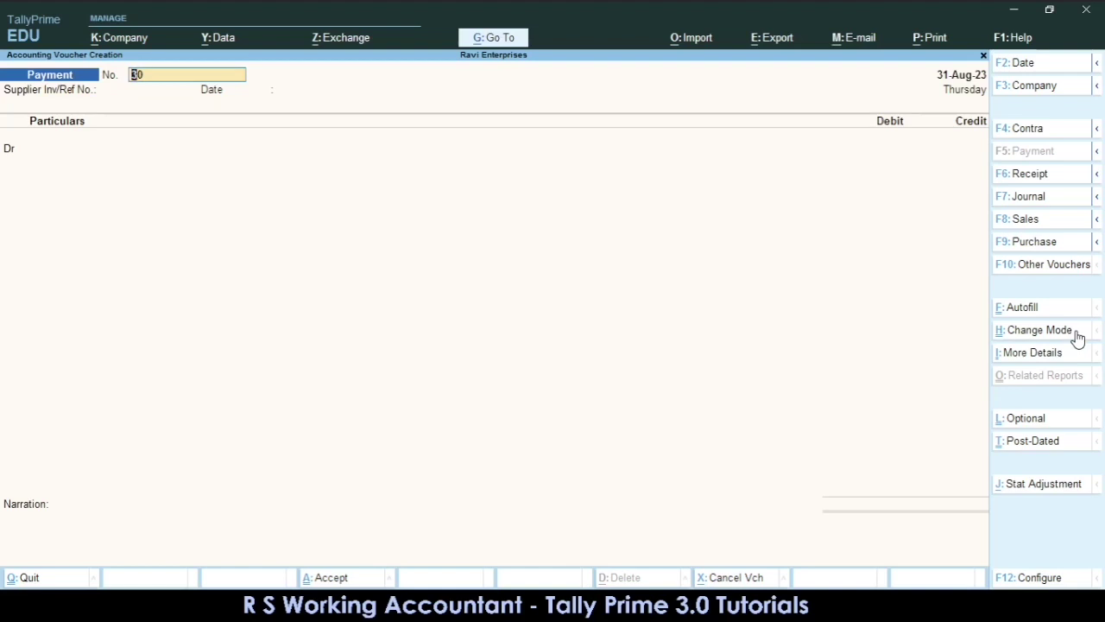
Keep the voucher number, enter 30 as the supplier invoice reference number and accept 31-Aug-23 as its date.
key(Return)
key(Return)
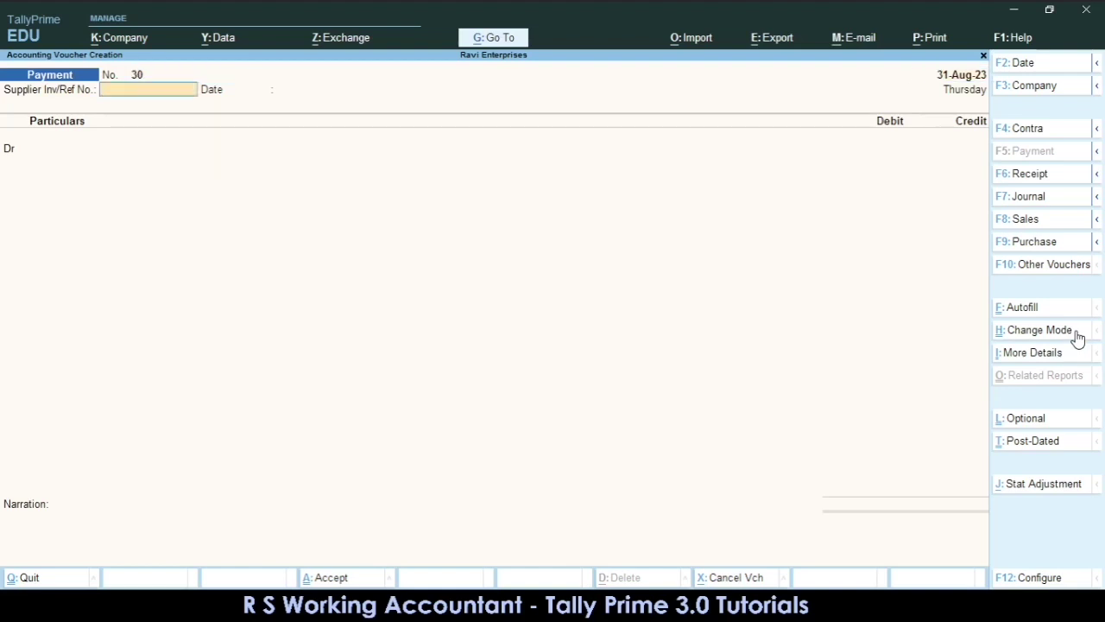
text(30)
key(Return)
key(Return)
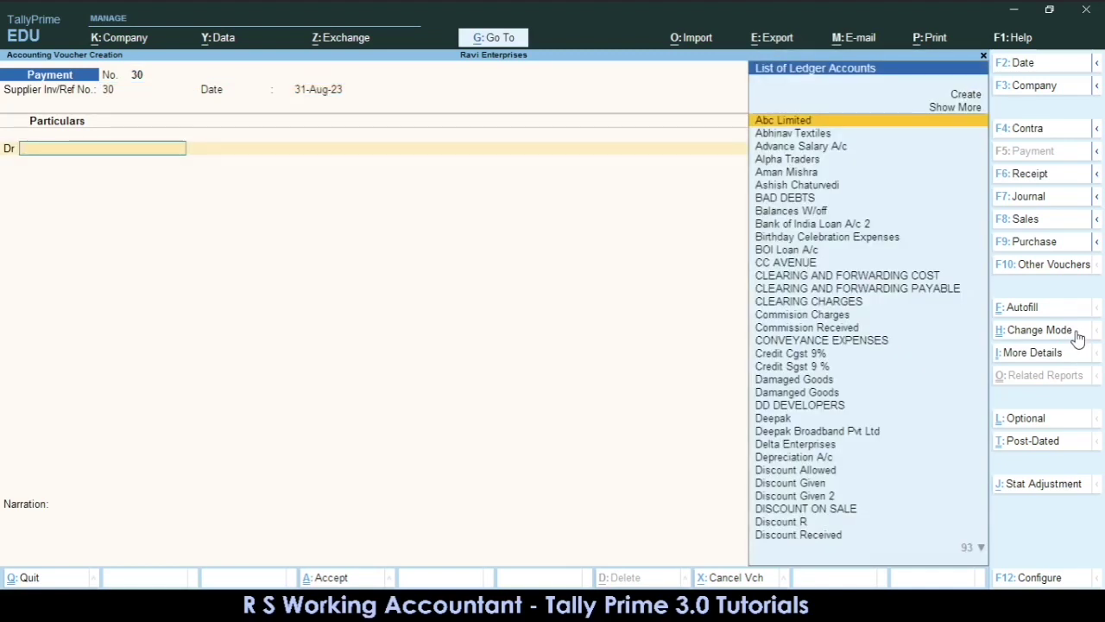
Debit the Tds @ 1% ledger with 400, leaving the TDS nature of payment details without a reference.
text(Tds)
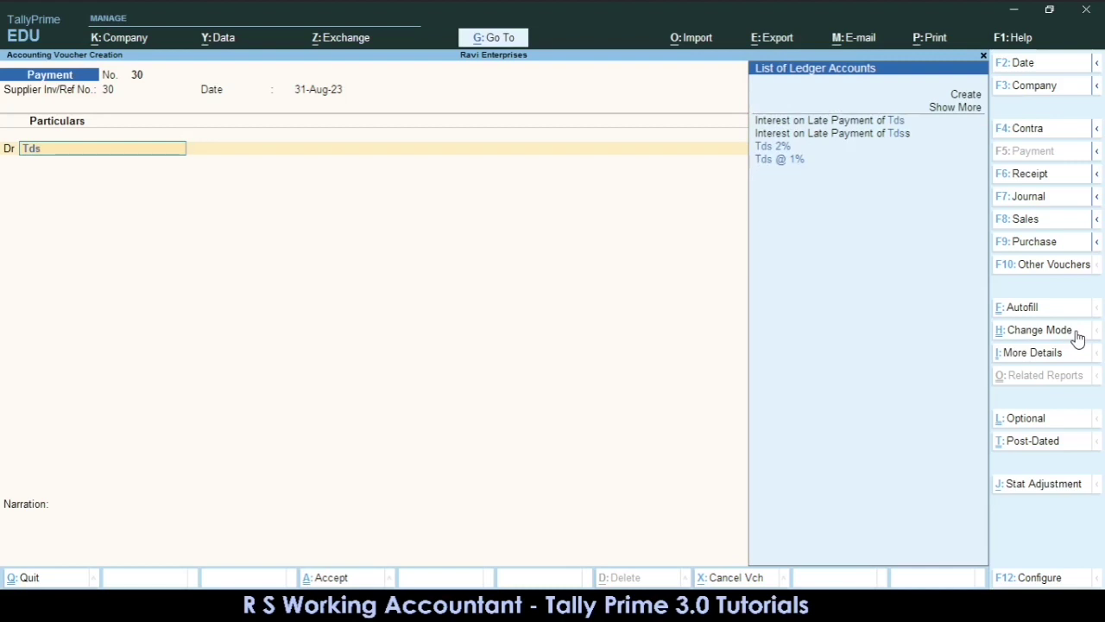
key(Down)
key(Down)
key(Return)
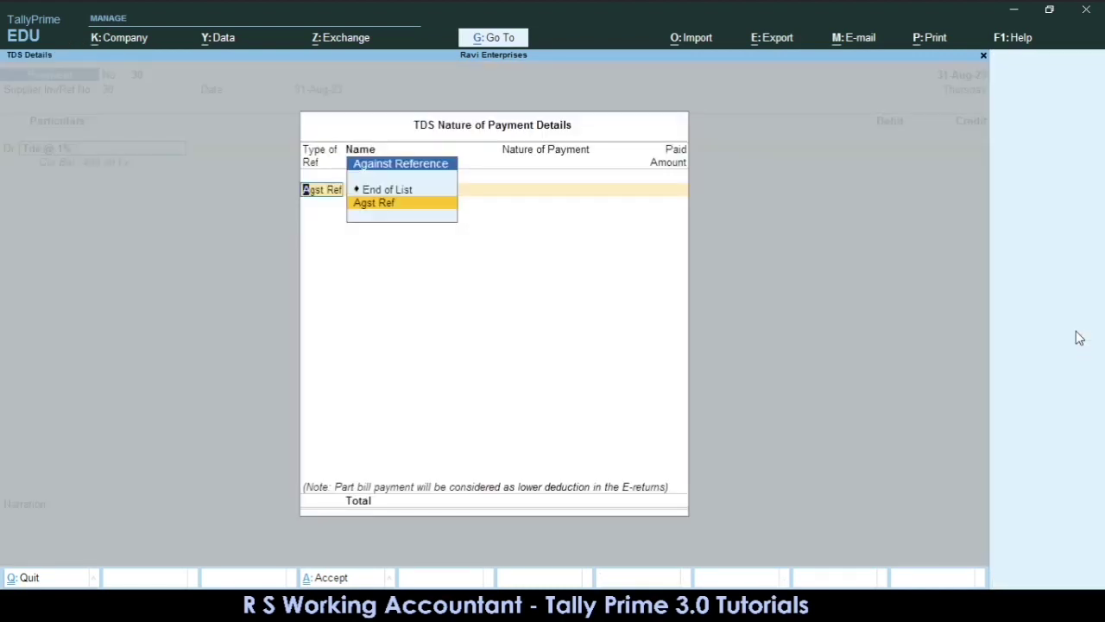
key(Return)
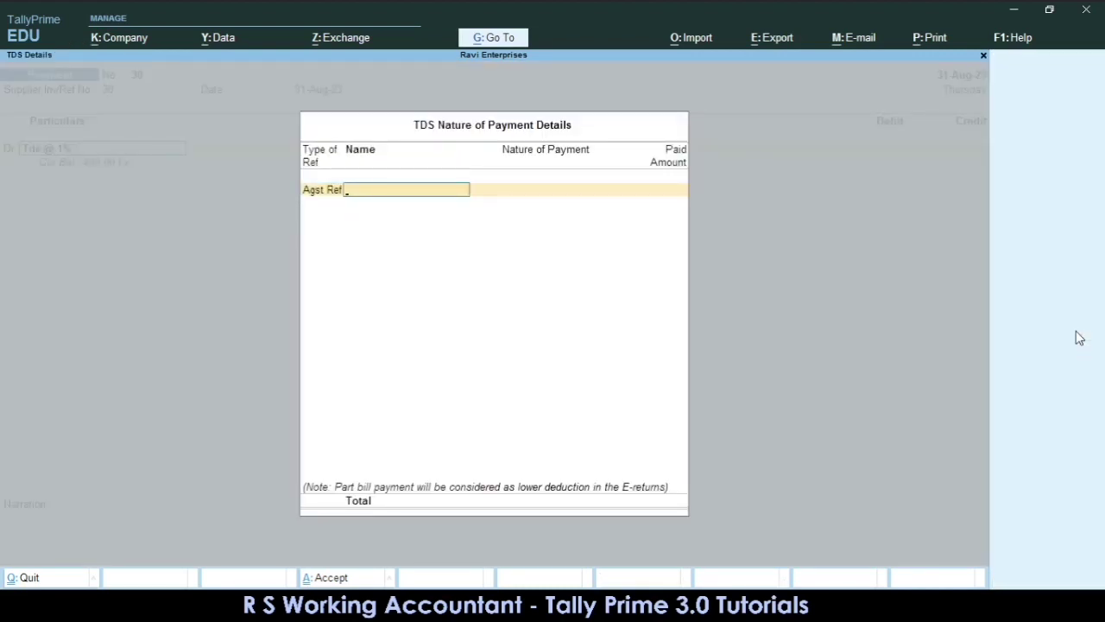
key(Escape)
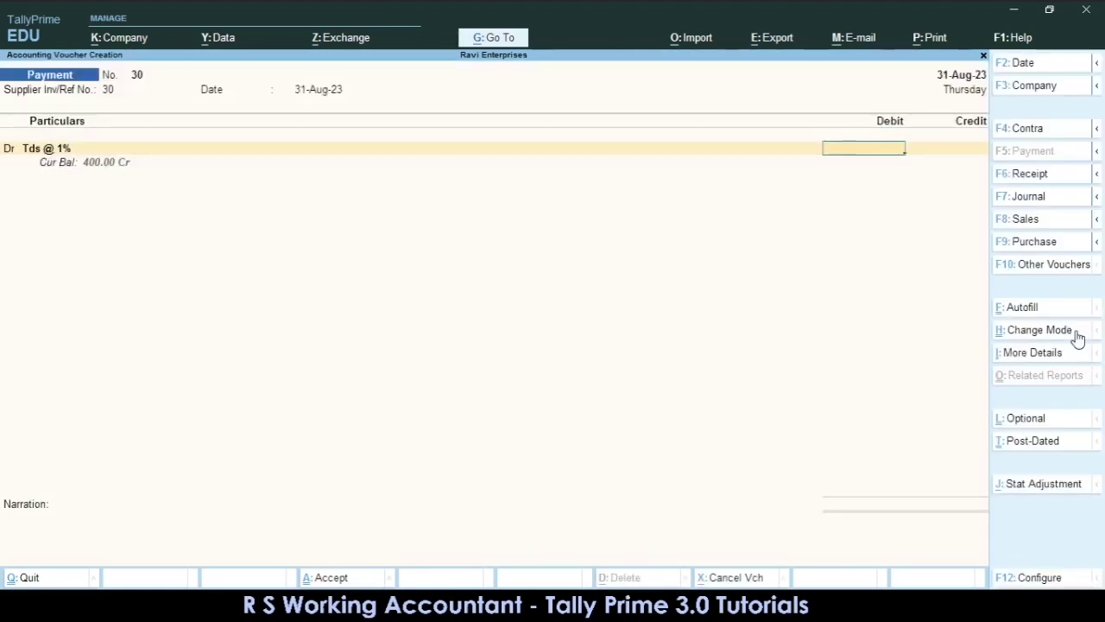
text(400)
key(Return)
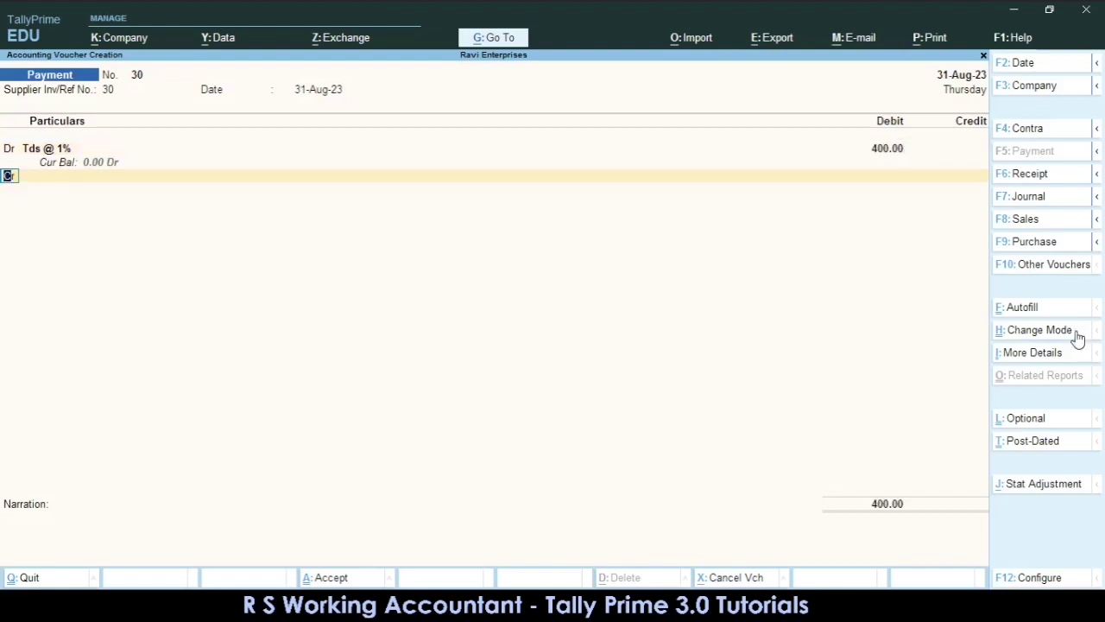
Add a second debit line for the Interest on Late Payment of Tdss ledger.
text(dr)
key(Return)
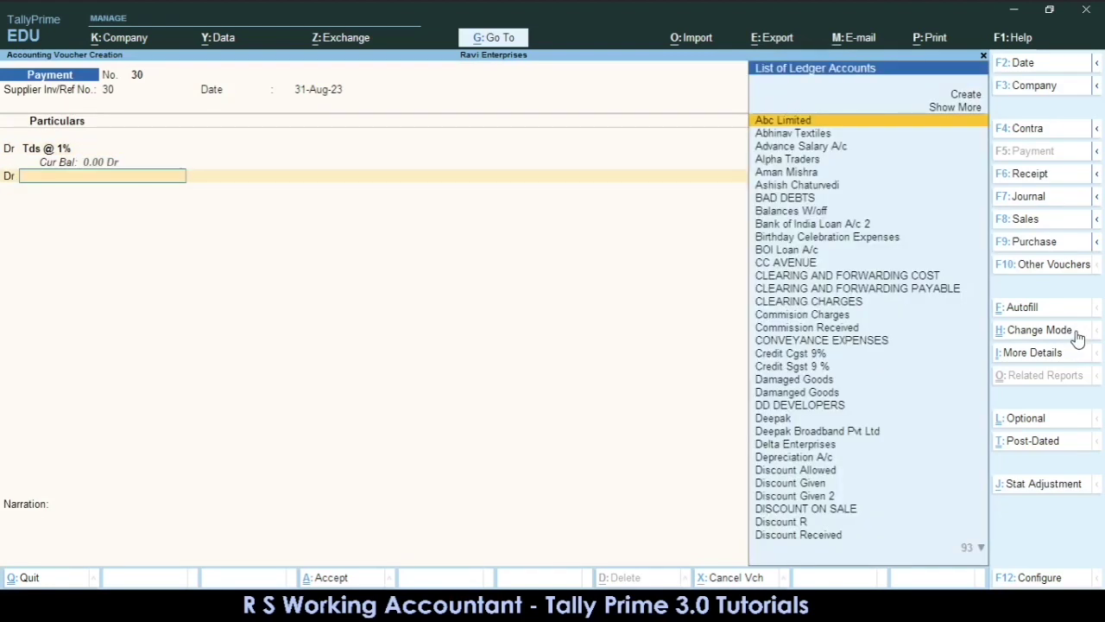
text(In)
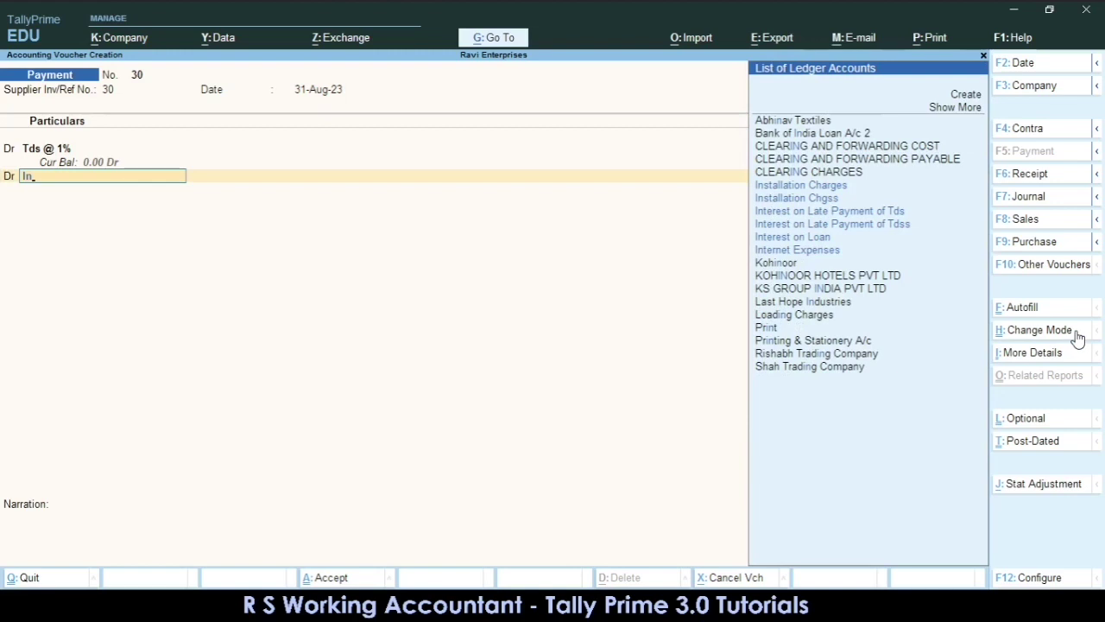
key(Down)
key(Down)
key(Down)
key(Down)
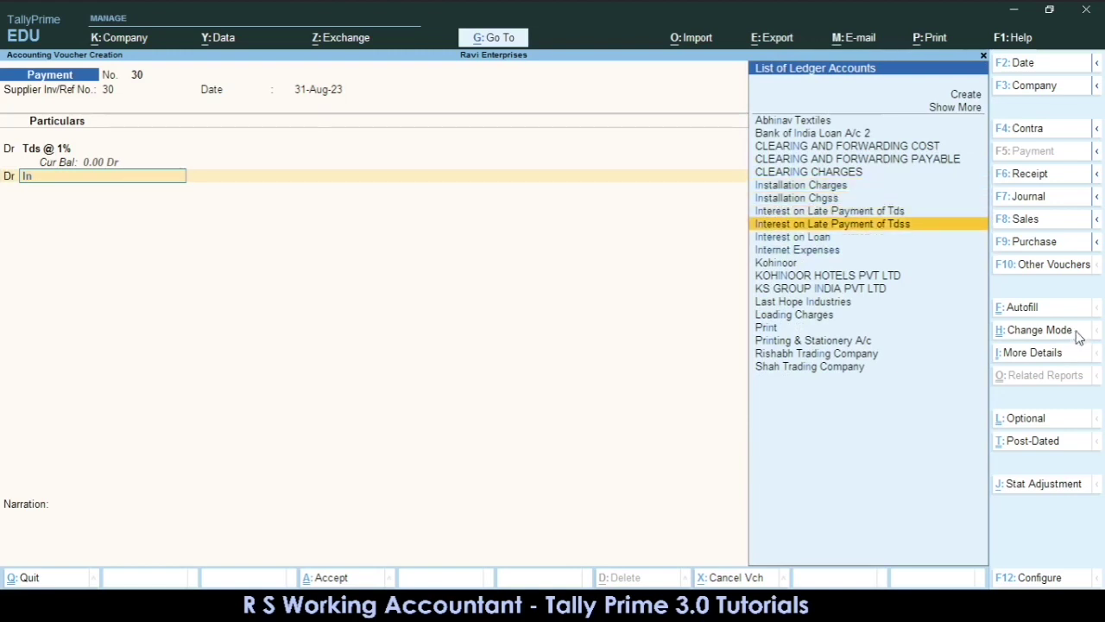
key(Return)
key(Return)
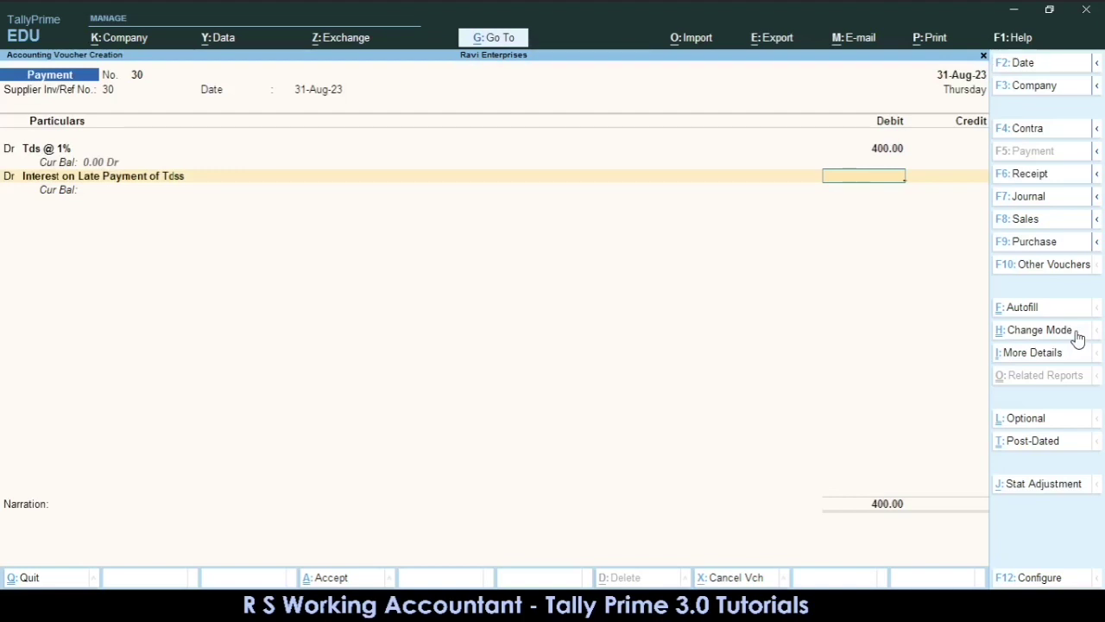
Calculate 400*1.5% in the built-in calculator and enter 6 as the late payment interest amount.
key(ctrl+n)
text(4)
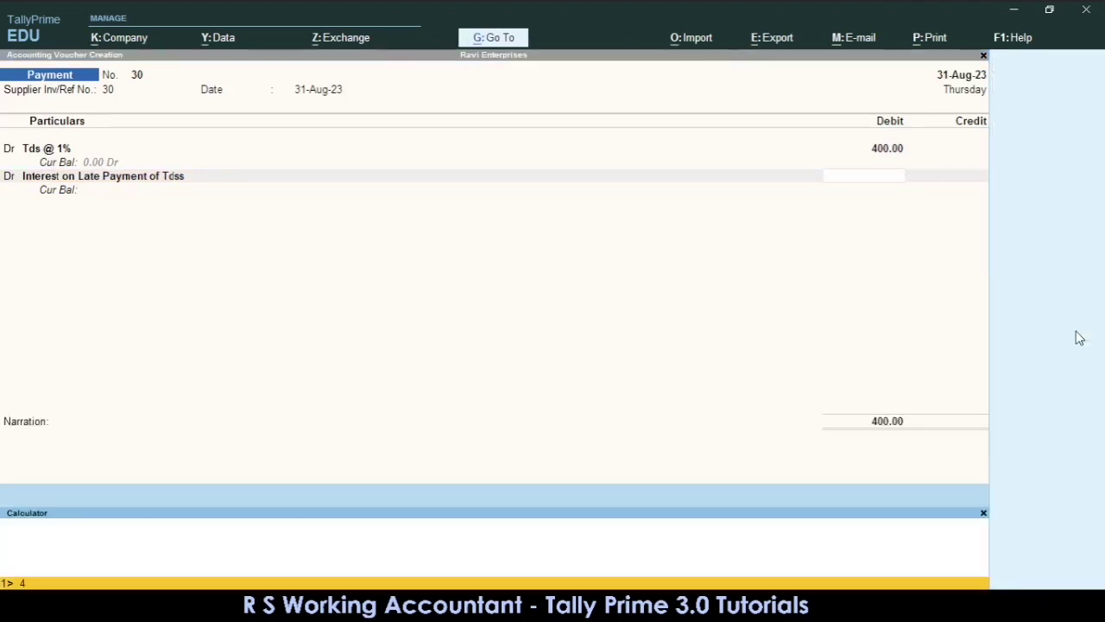
text(00*1.5%)
key(Return)
key(ctrl)
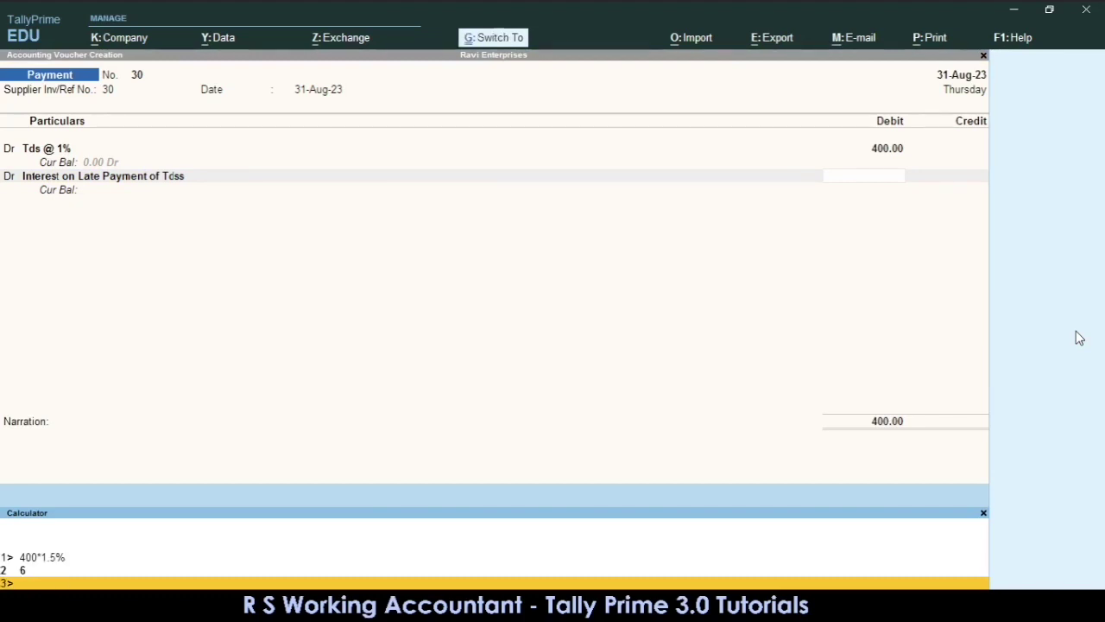
key(ctrl+n)
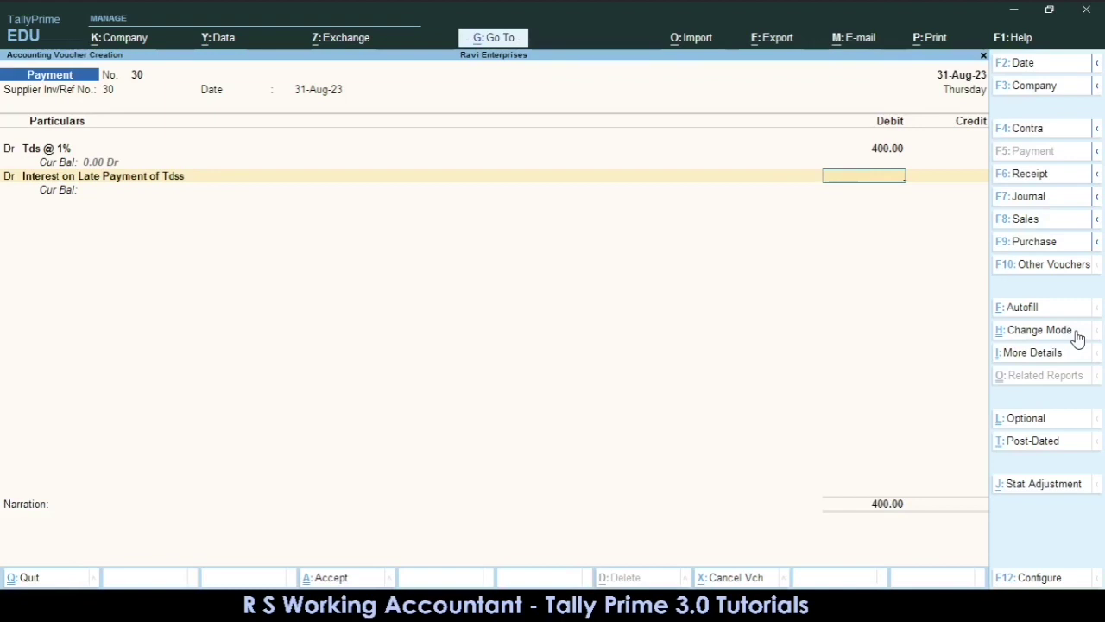
text(6)
key(Return)
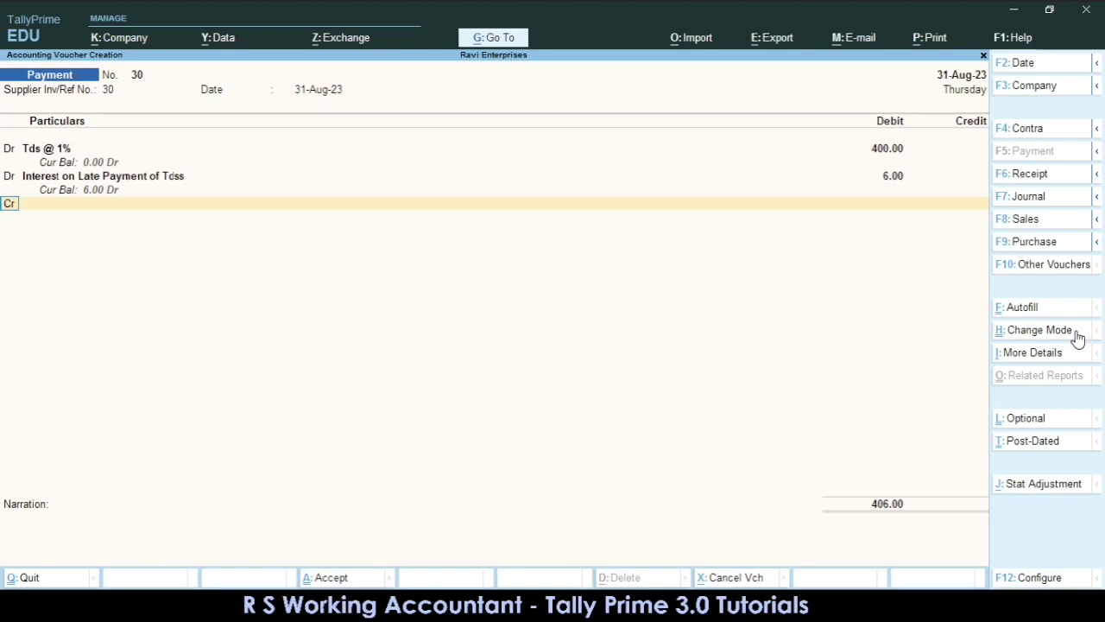
Credit the BANK OF INDIA ledger with 406 and save the payment voucher without a narration.
key(Return)
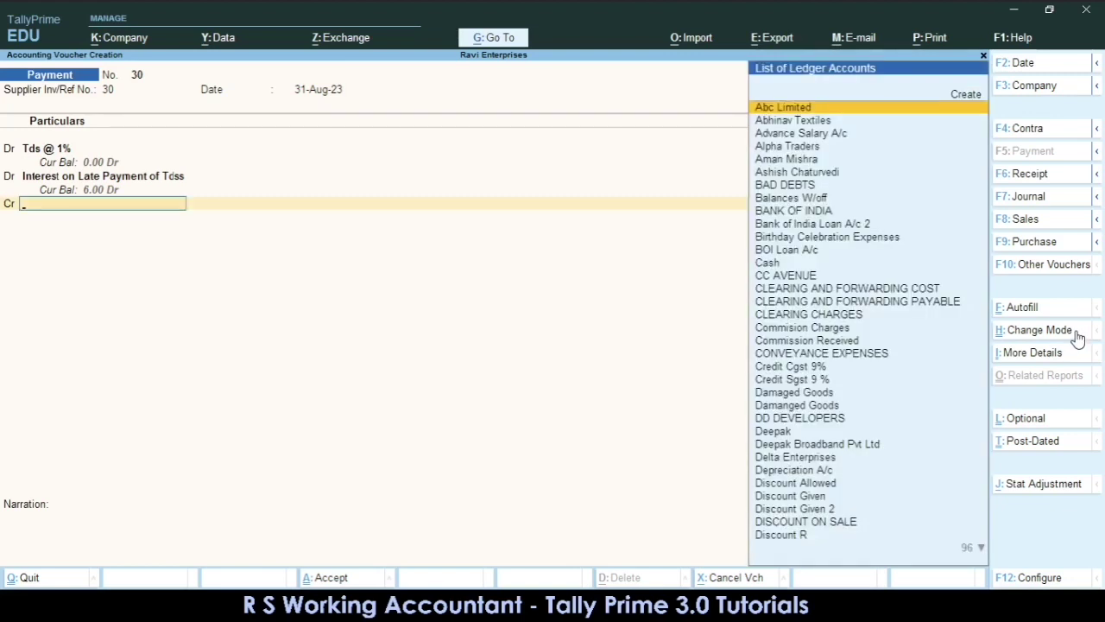
text(Ban)
key(Return)
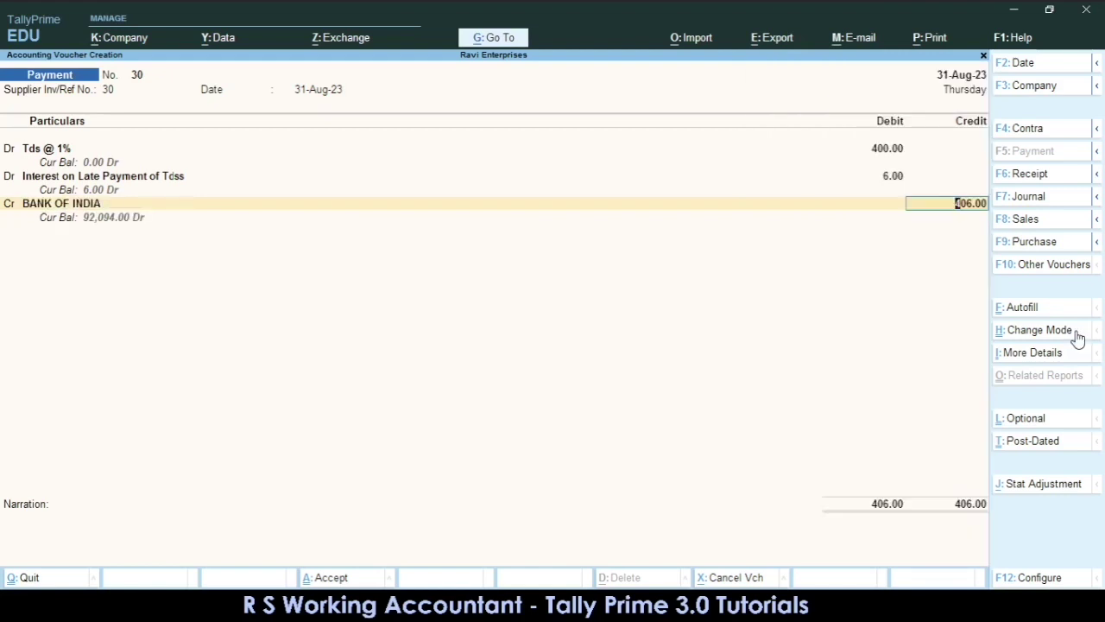
key(Return)
key(Return)
key(Return)
key(Return)
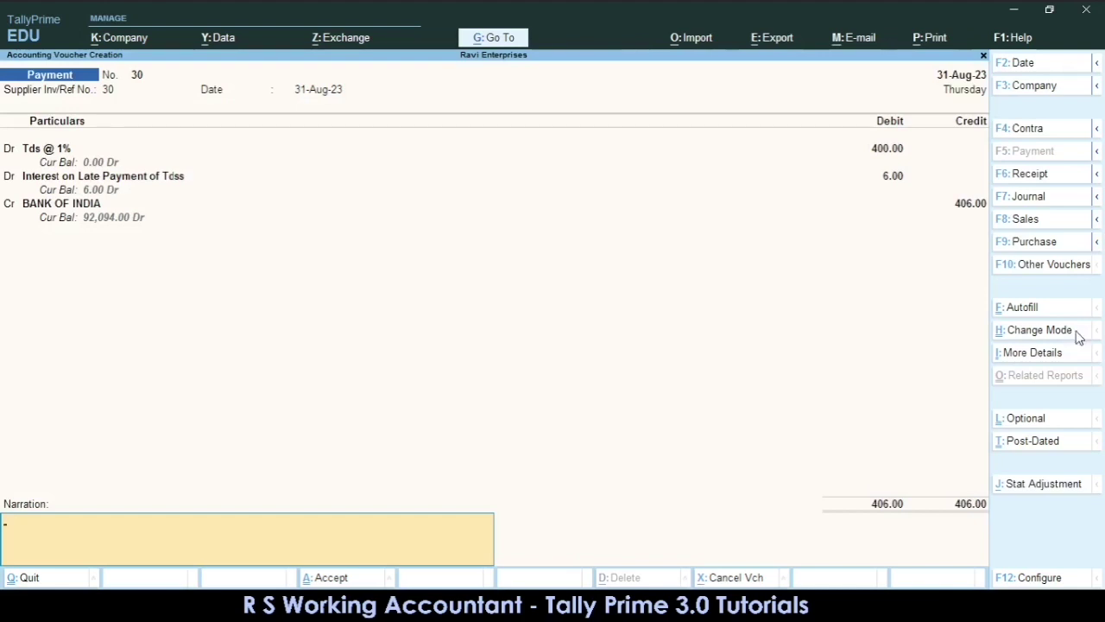
key(Return)
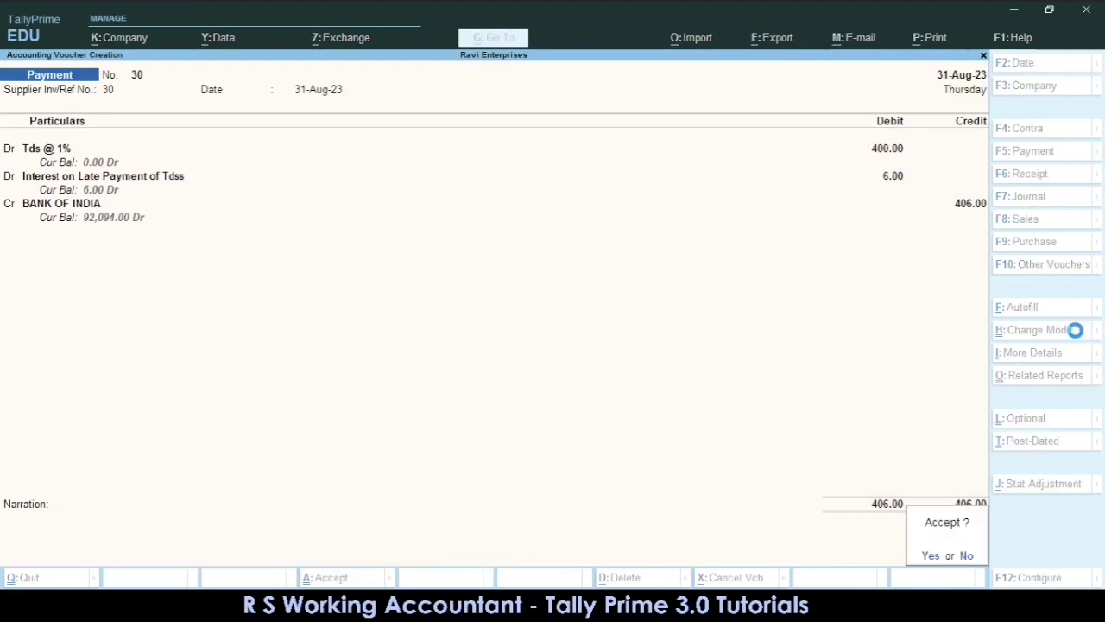
key(Return)
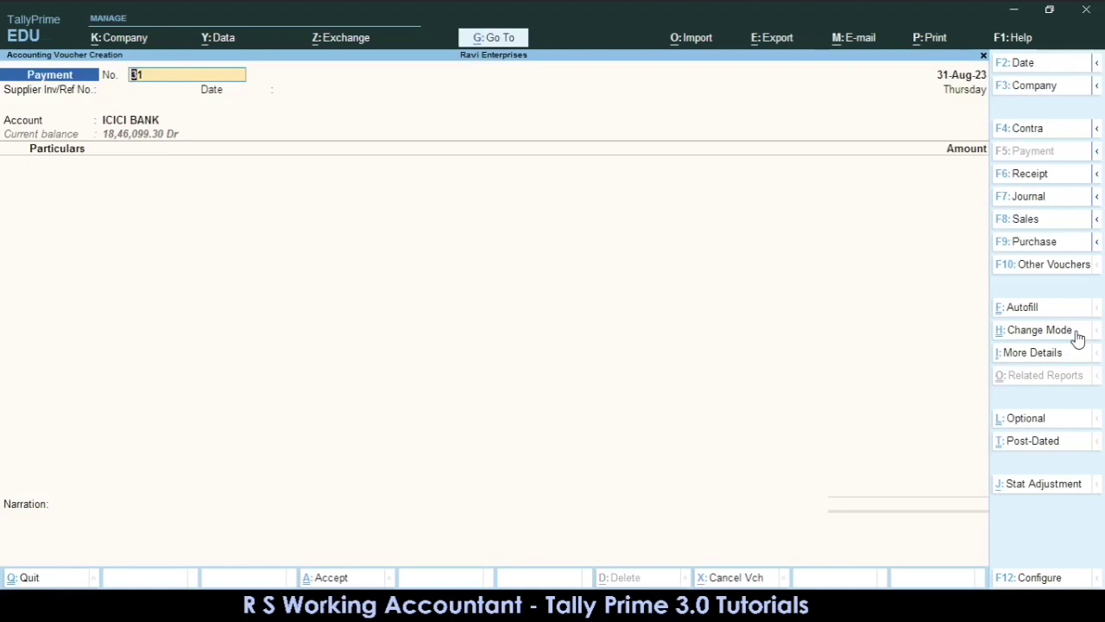
Reopen the saved TDS payment voucher to review its entries and return to the Gateway of Tally.
key(Page_Up)
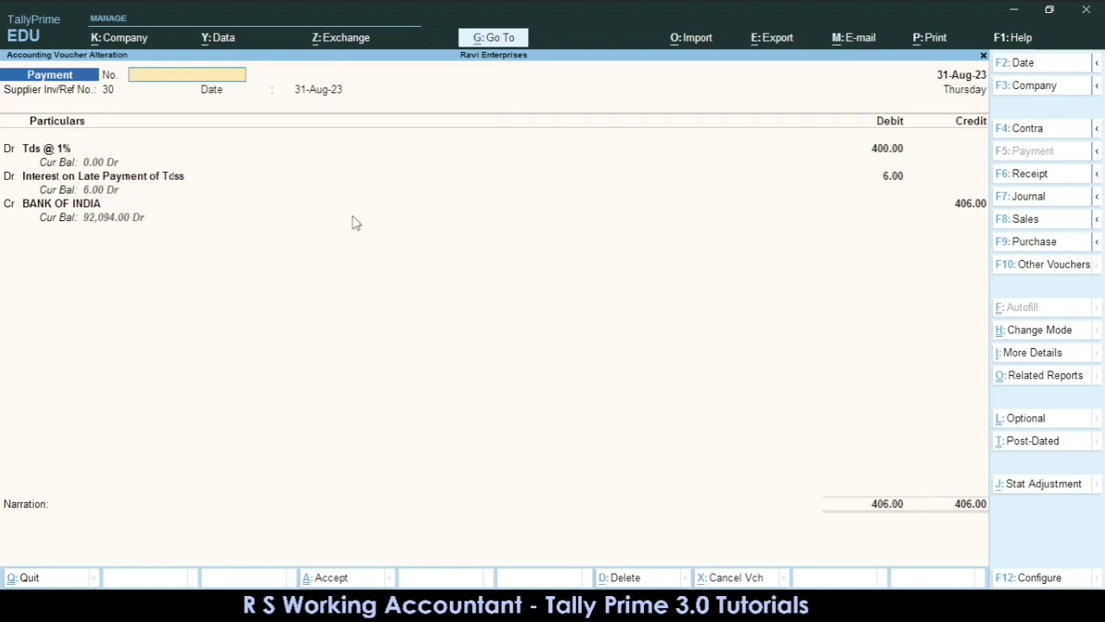
key(Escape)
key(y)
key(Escape)
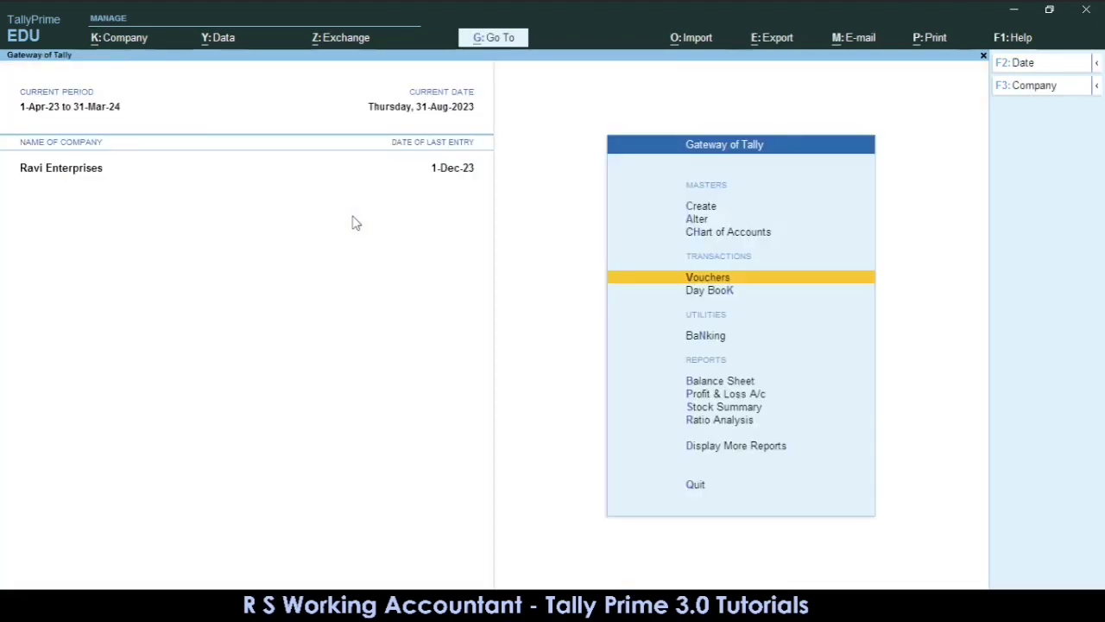
Show the Profit & Loss A/c and drill down into the Indirect Expenses group.
key(Down)
key(Down)
key(Down)
key(Down)
key(Down)
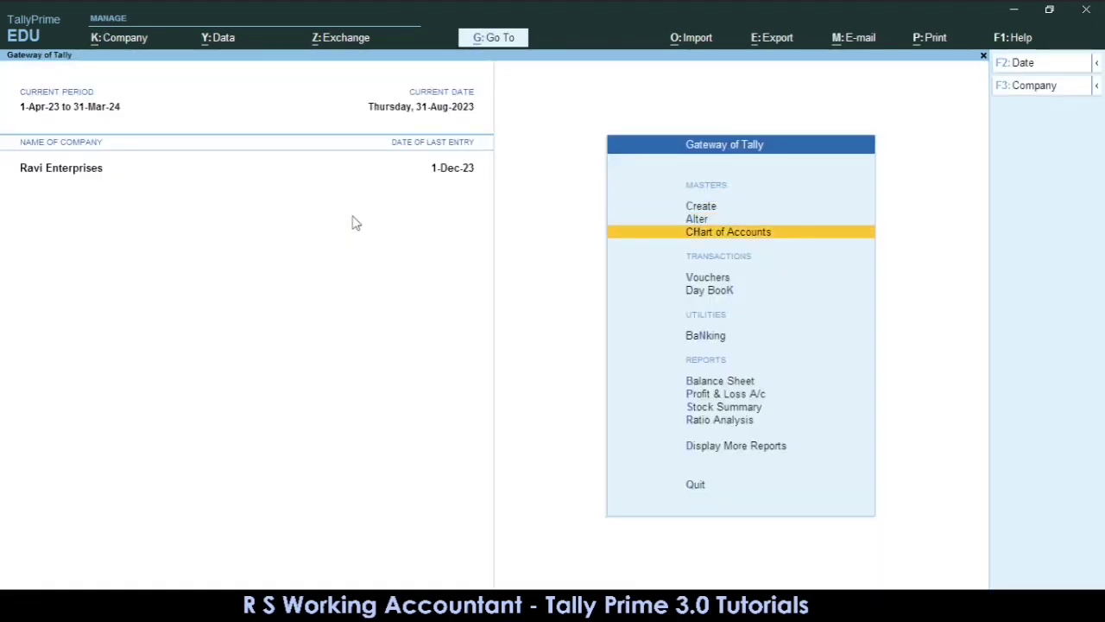
key(Down)
key(Down)
key(Return)
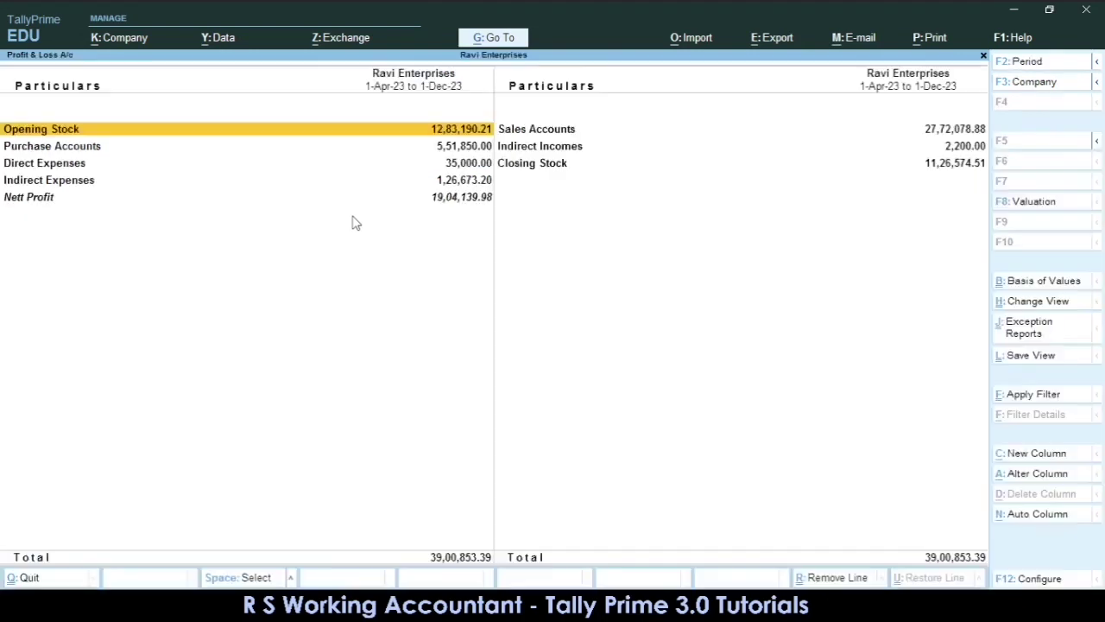
key(Down)
key(Down)
key(Down)
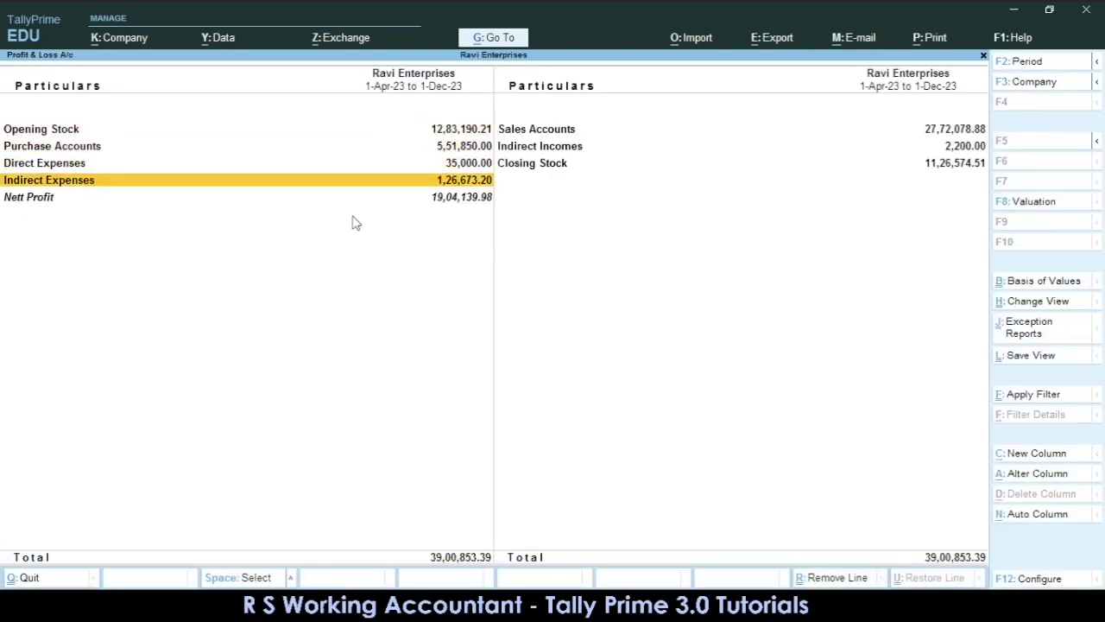
key(Return)
Examine the Installation Chgss ledger's monthly summary, including its July vouchers, and return to the Indirect Expenses summary.
key(Down)
key(Down)
key(Down)
key(Down)
key(Down)
key(Down)
key(Down)
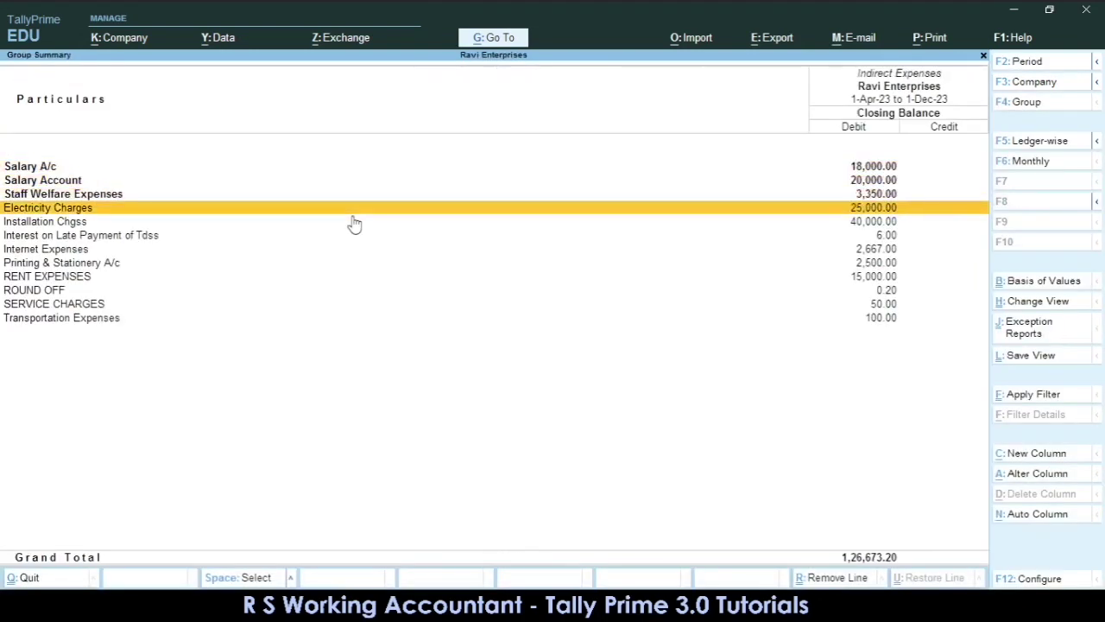
key(Up)
key(Up)
key(Up)
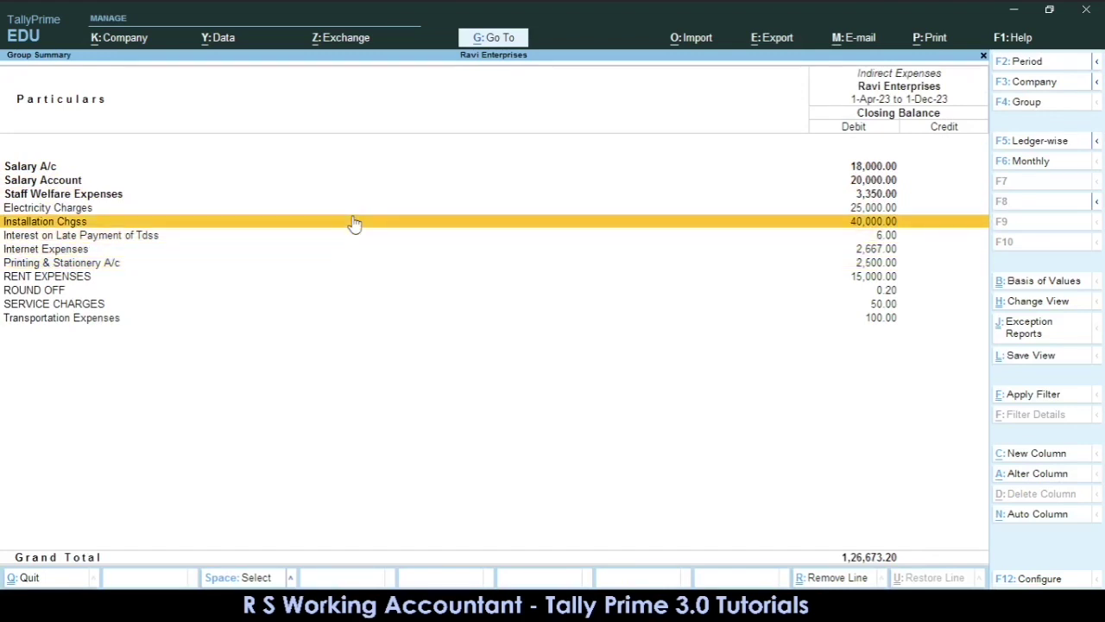
key(Return)
key(Up)
key(Up)
key(Up)
key(Up)
key(Up)
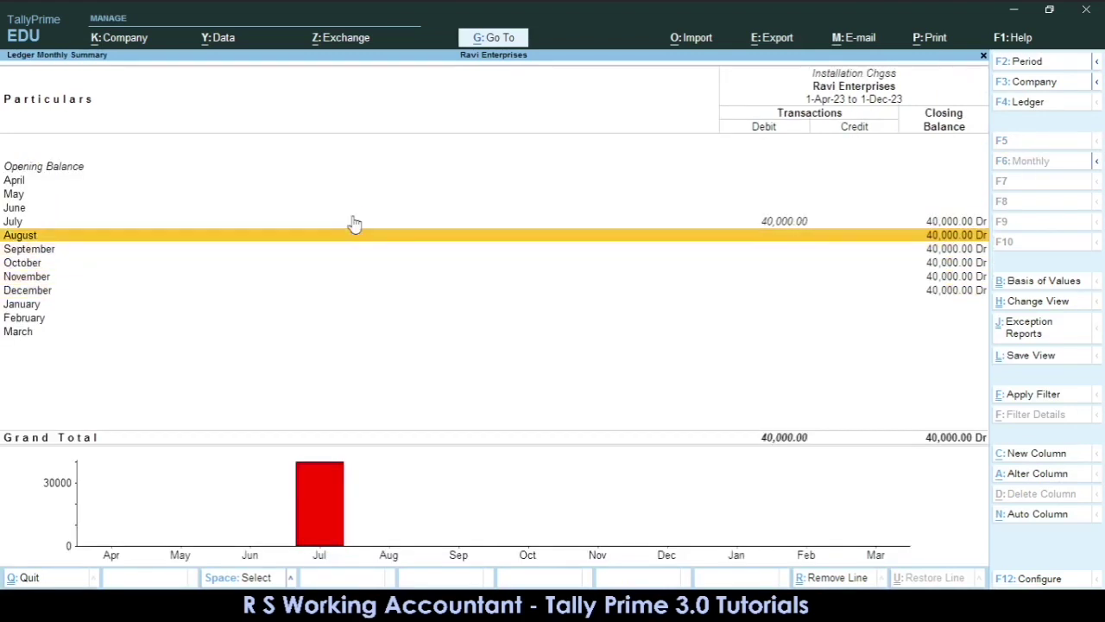
key(Return)
key(Escape)
key(Escape)
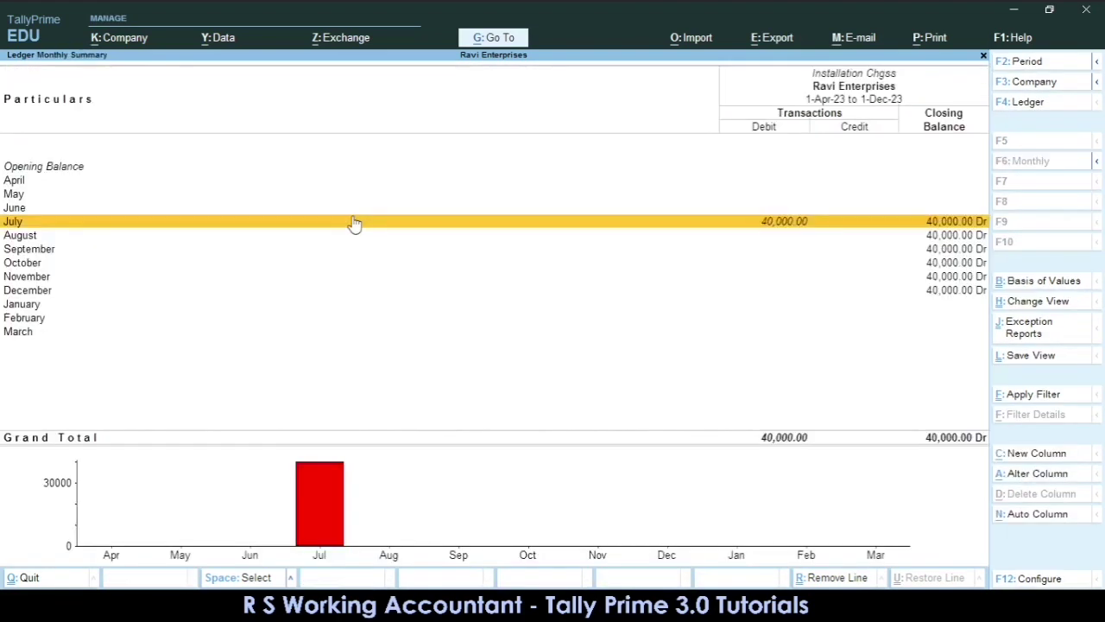
Review the monthly summary of the Interest on Late Payment of Tdss ledger, checking its August transactions.
key(Down)
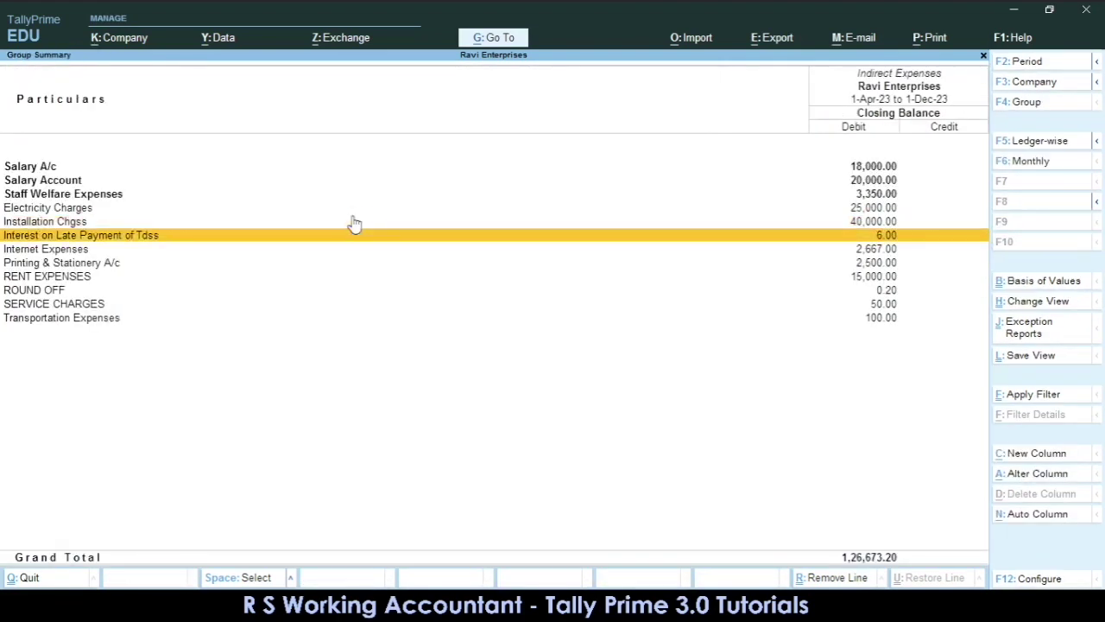
key(Return)
key(Up)
key(Up)
key(Up)
key(Up)
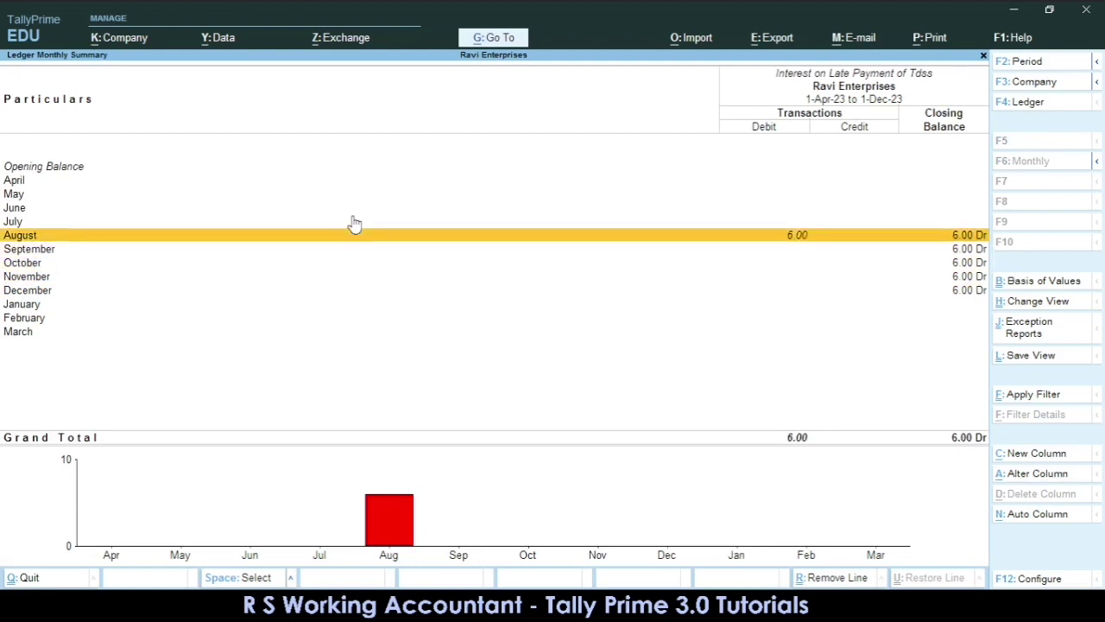
key(Escape)
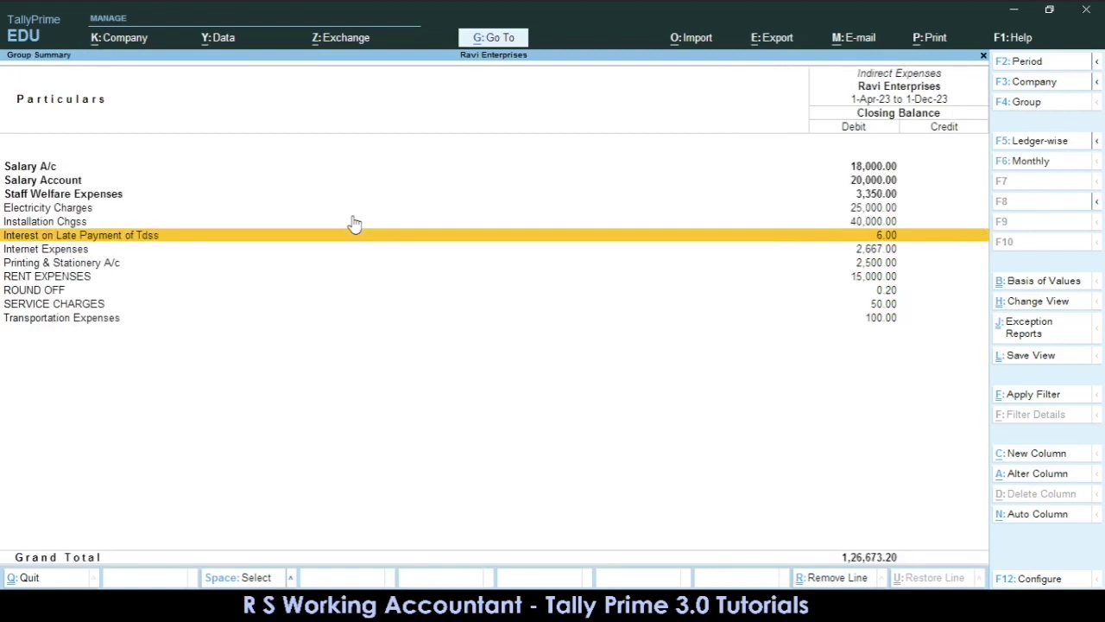
Leave the expense reports and display the Gayatri Enterprise ledger from the account books.
key(Up)
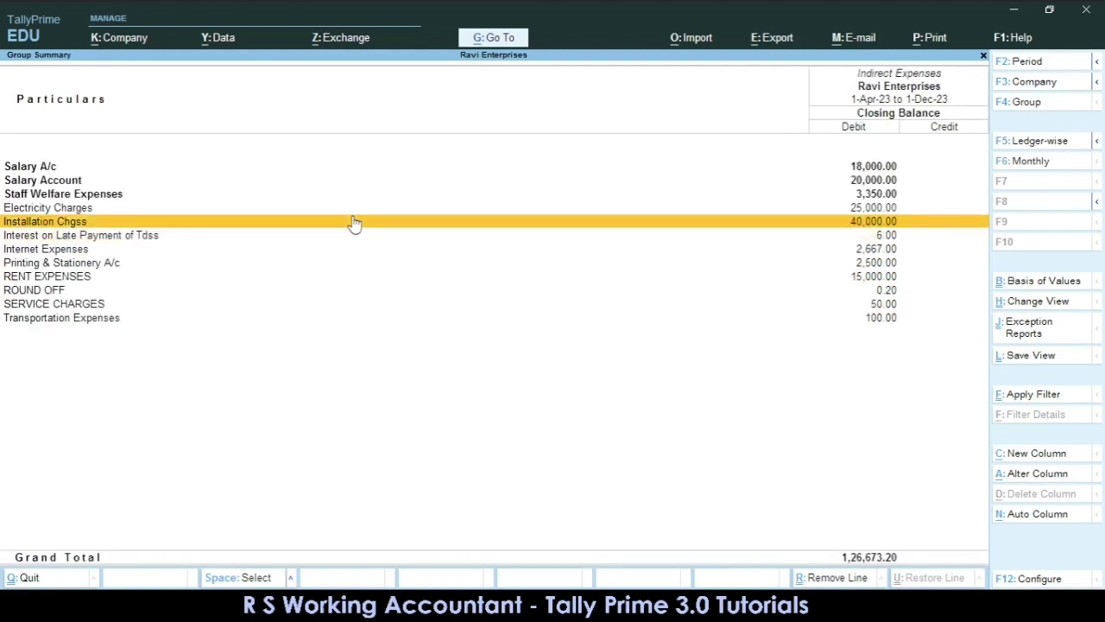
key(Escape)
key(Escape)
key(Escape)
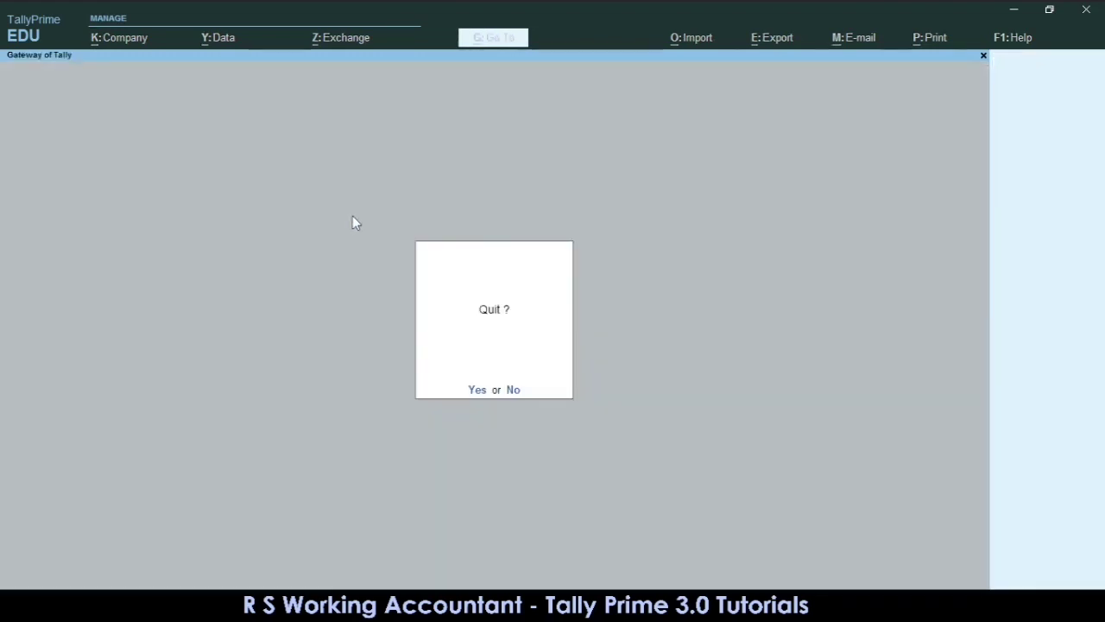
key(n)
text(da)
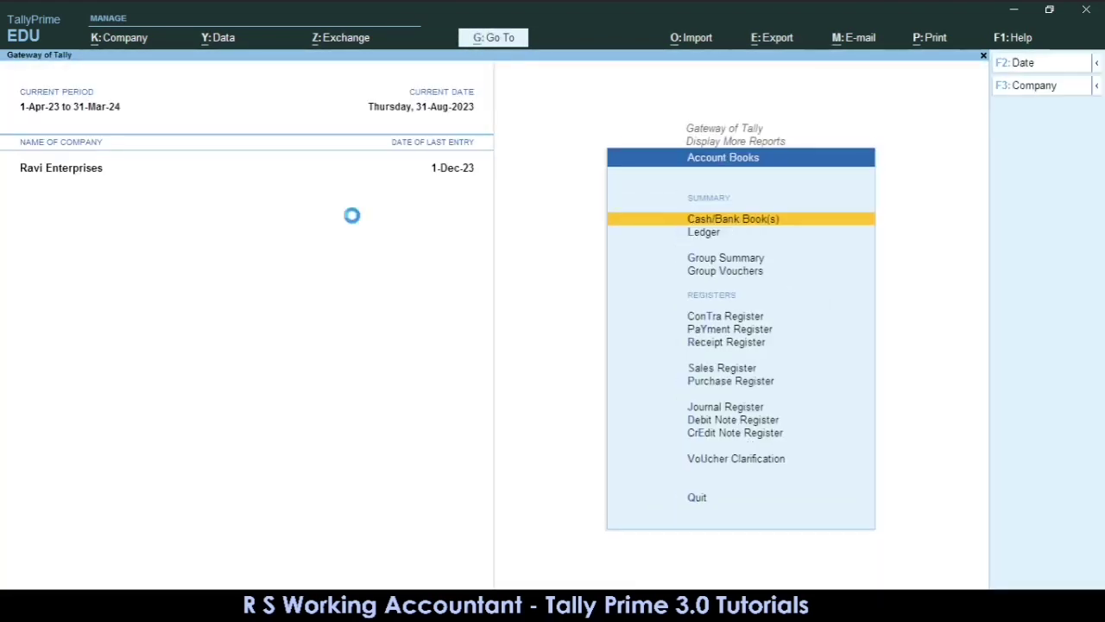
text(lGaya)
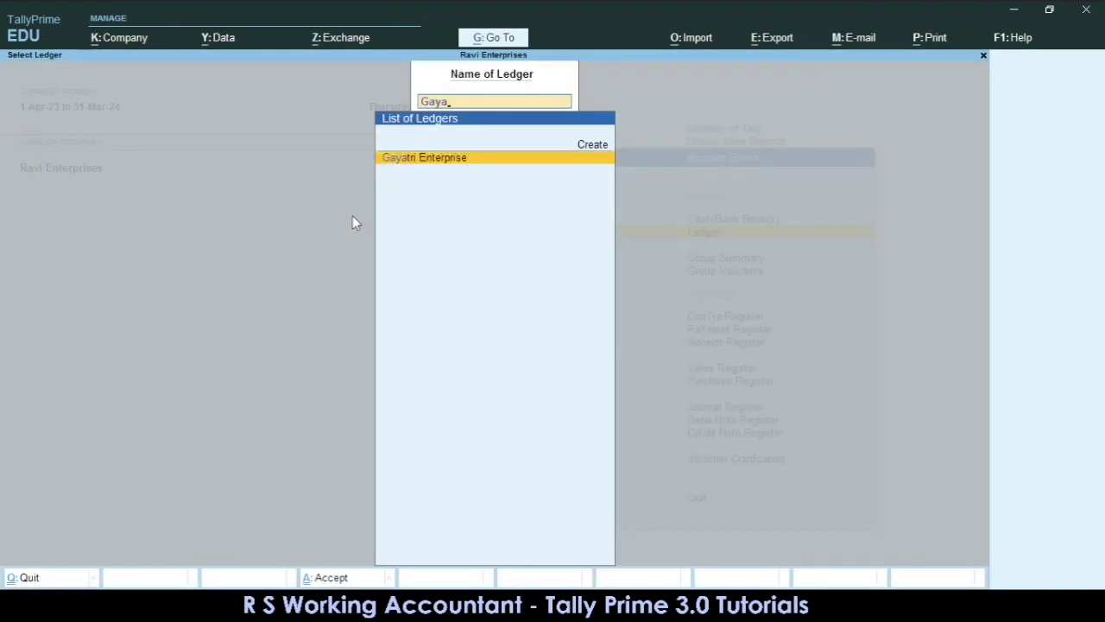
key(Return)
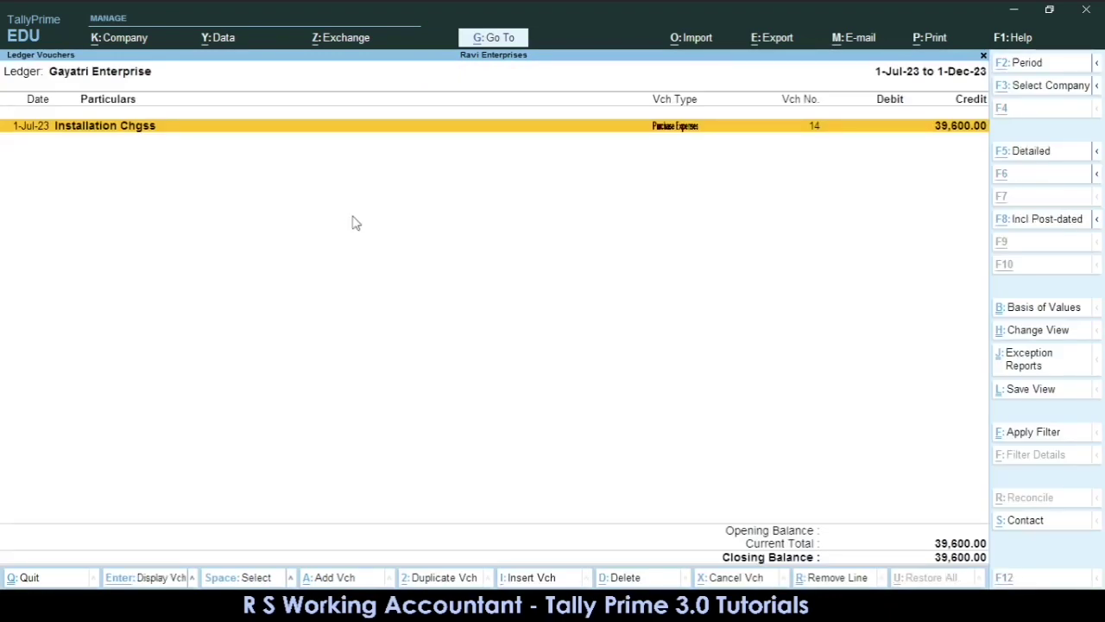
Add a new voucher from the Gayatri Enterprise ledger report and set its date to 31/7/23.
key(alt+a)
key(F2)
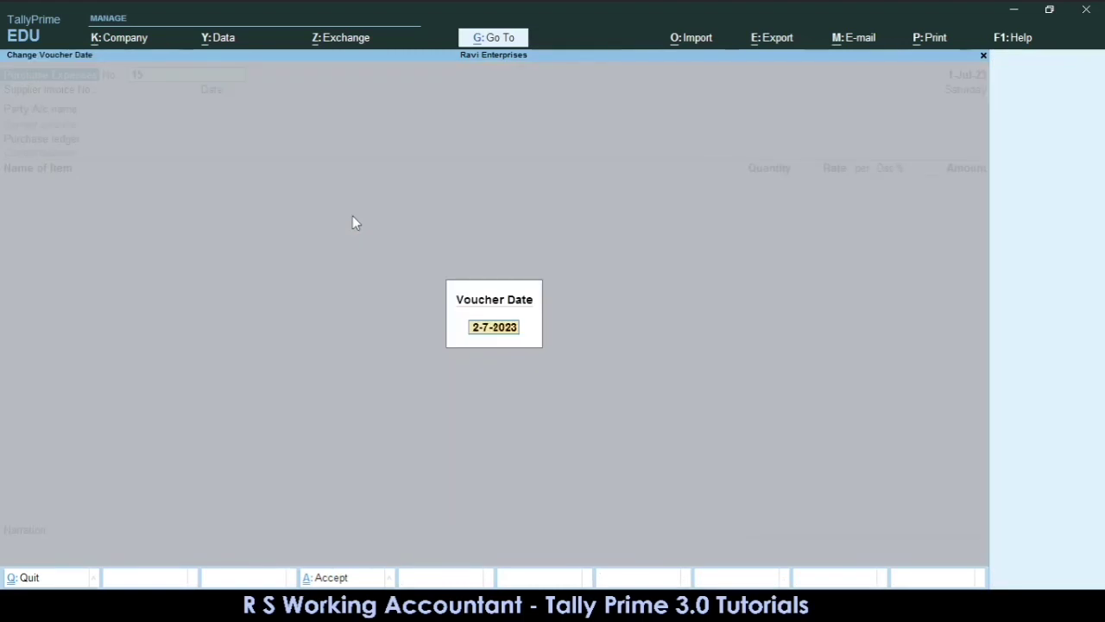
key(BackSpace)
text(31/7/23)
key(Return)
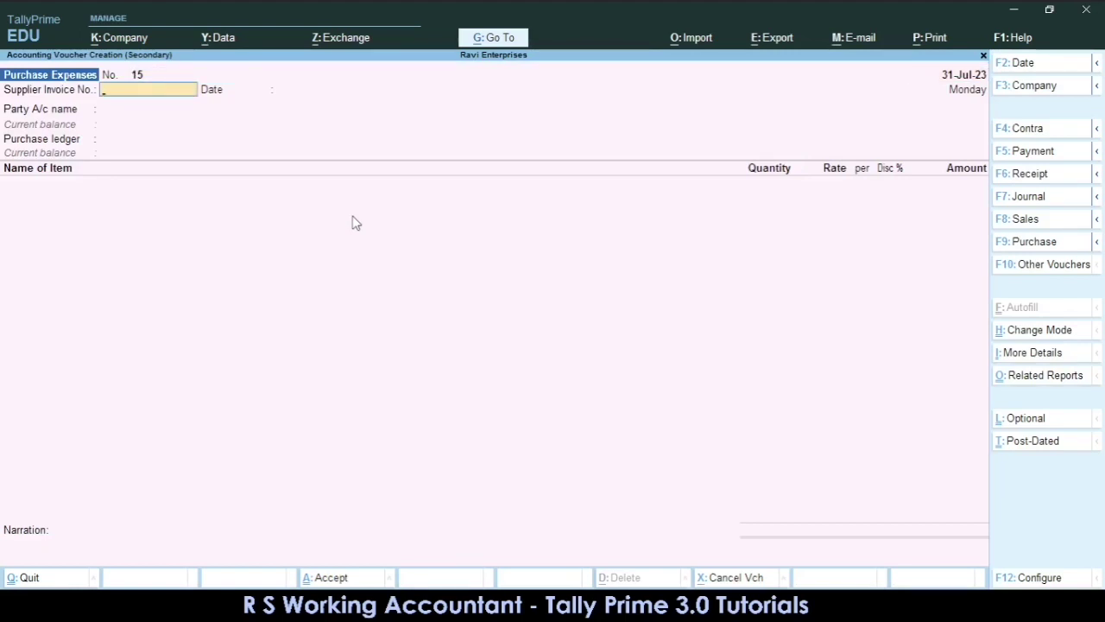
Switch the voucher to Payment, enter 31 as the supplier invoice reference number and accept 31-Jul-23 as its date.
key(F5)
key(Return)
key(Return)
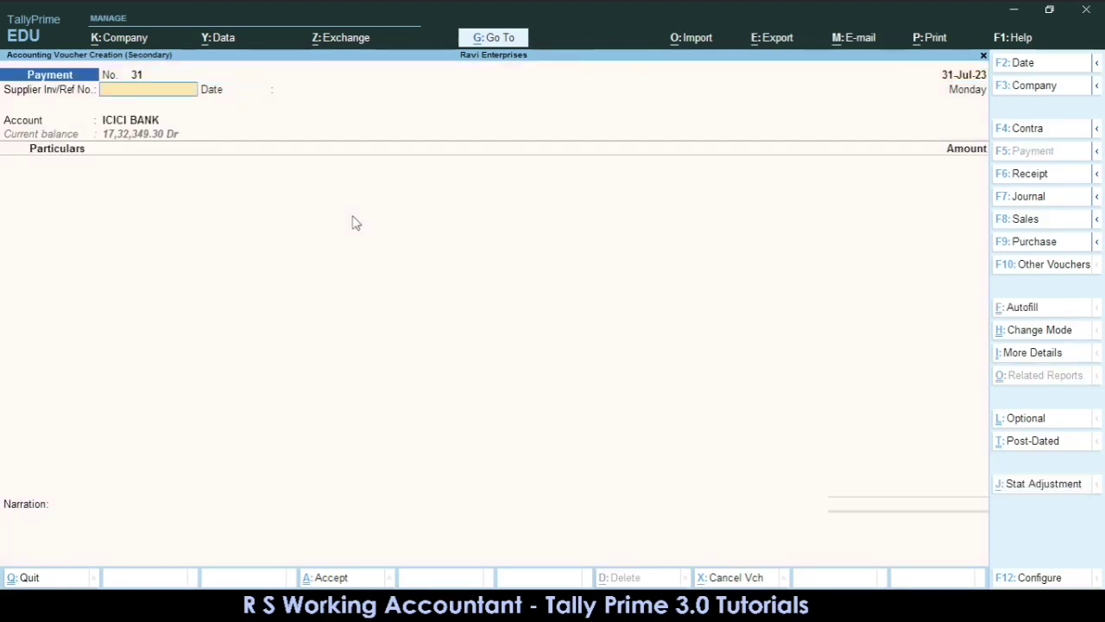
text(31)
key(Return)
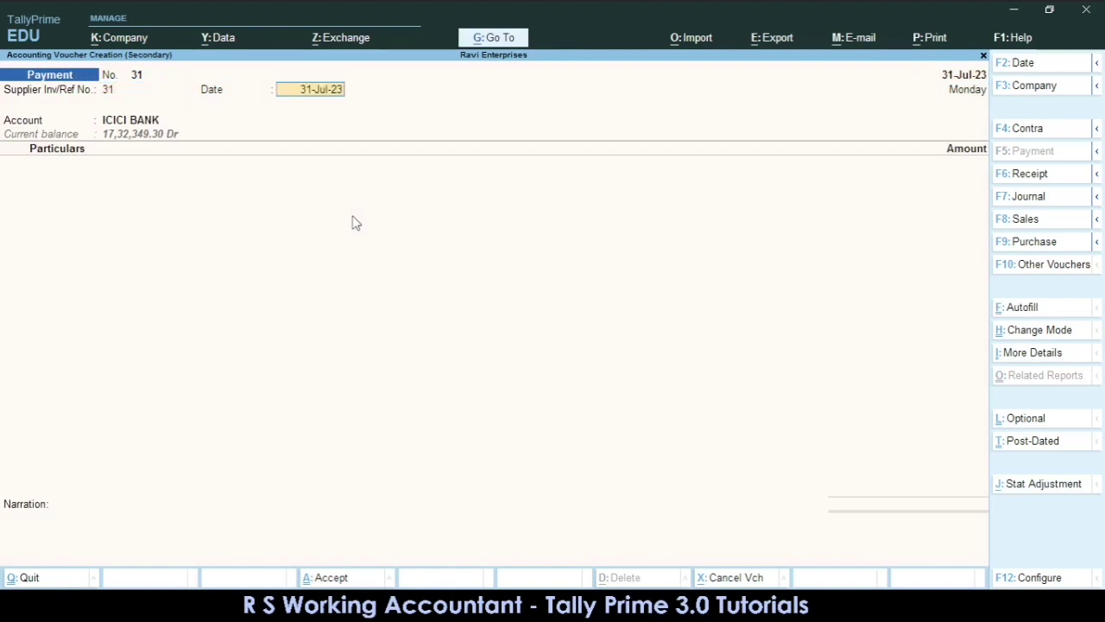
key(Return)
Set BANK OF INDIA as the paying account and enter 39600 for the Gayatri Enterprise ledger.
text(Ban)
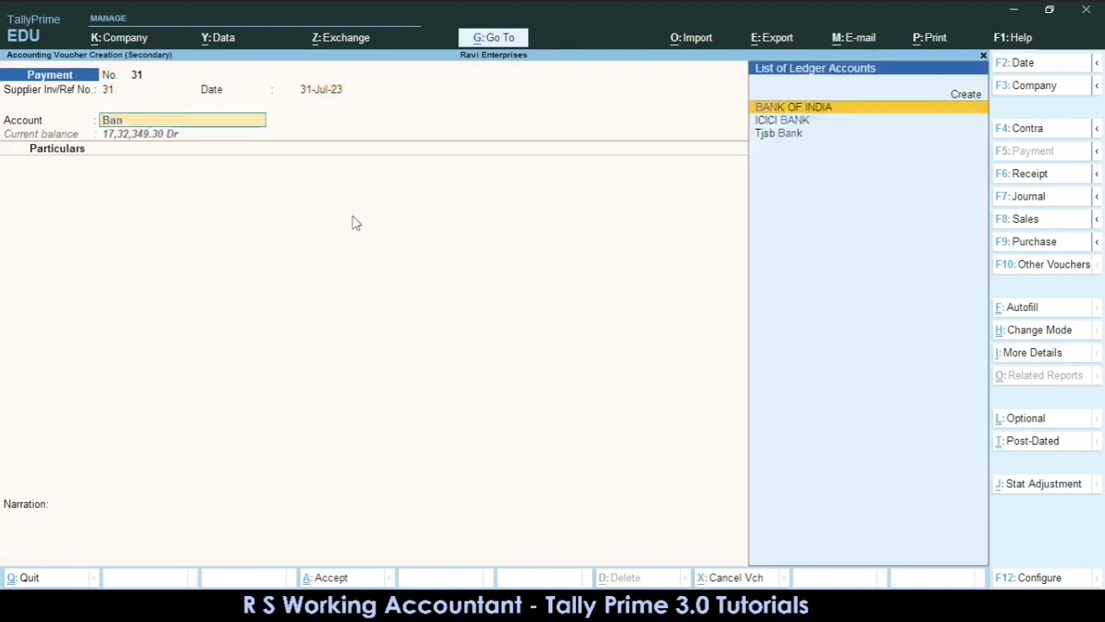
key(Return)
text(Gaya)
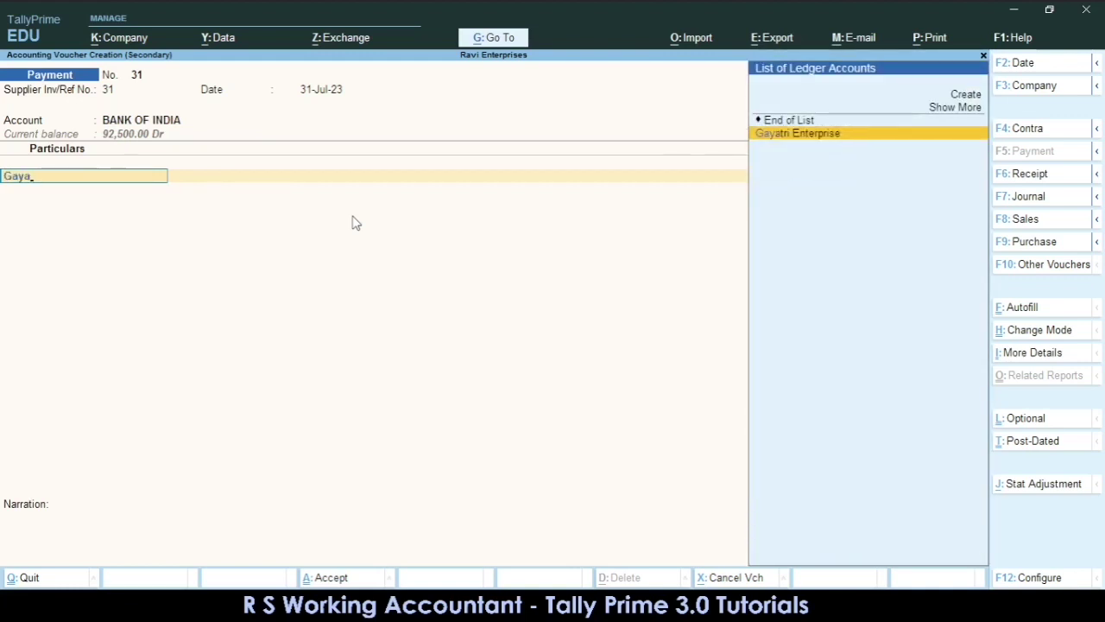
key(Return)
text(39600)
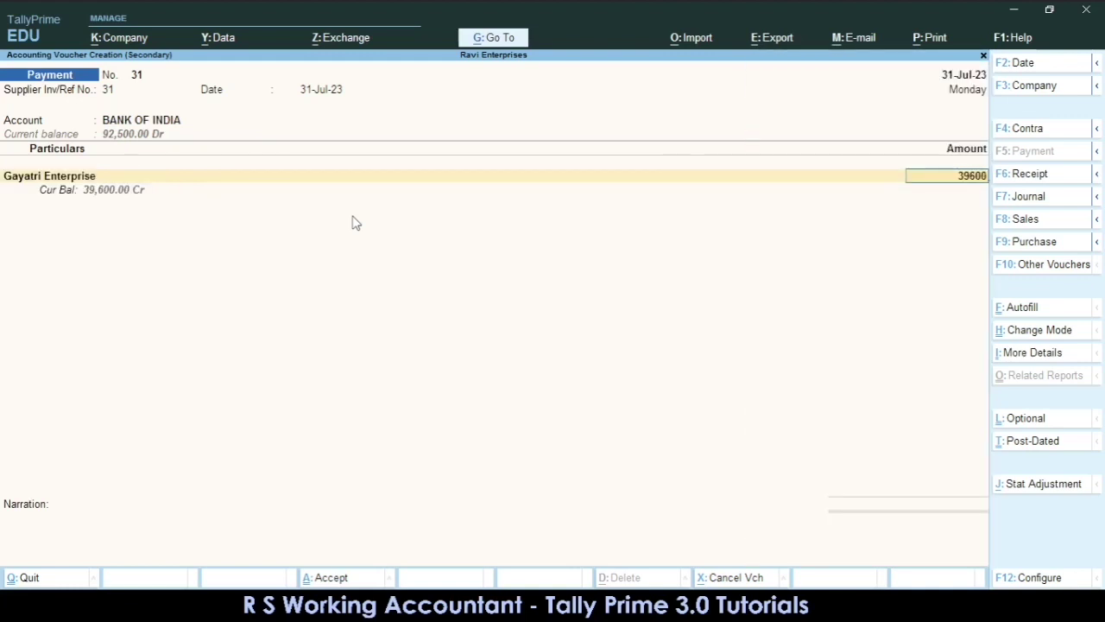
Allocate the full payment against Gayatri Enterprise's pending bill 14 using Agst Ref.
key(Return)
key(Return)
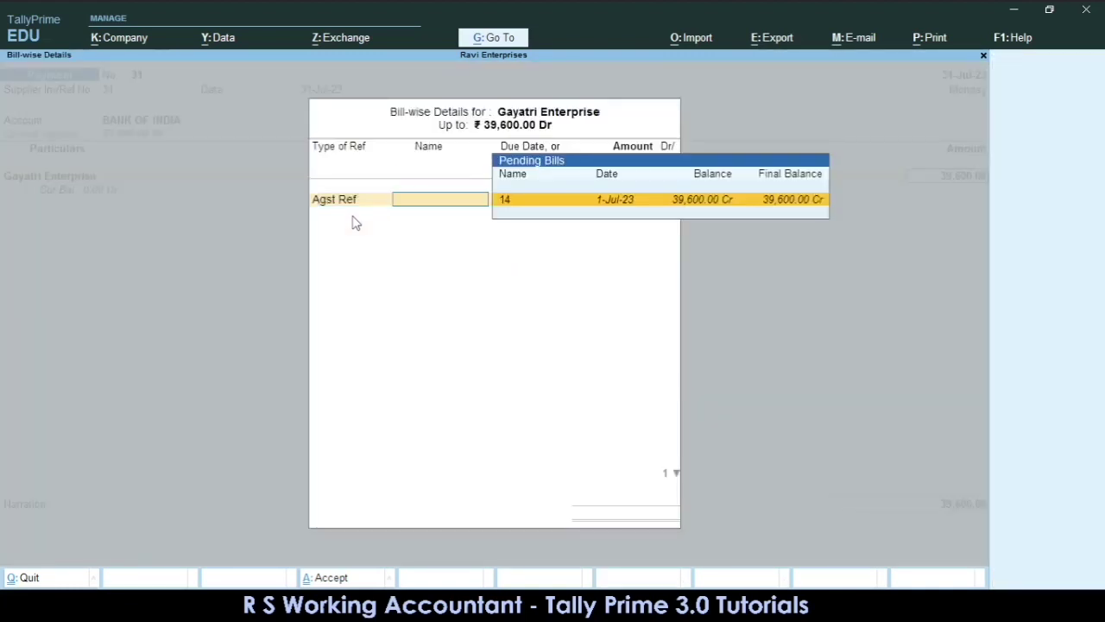
key(Return)
key(Return)
key(Return)
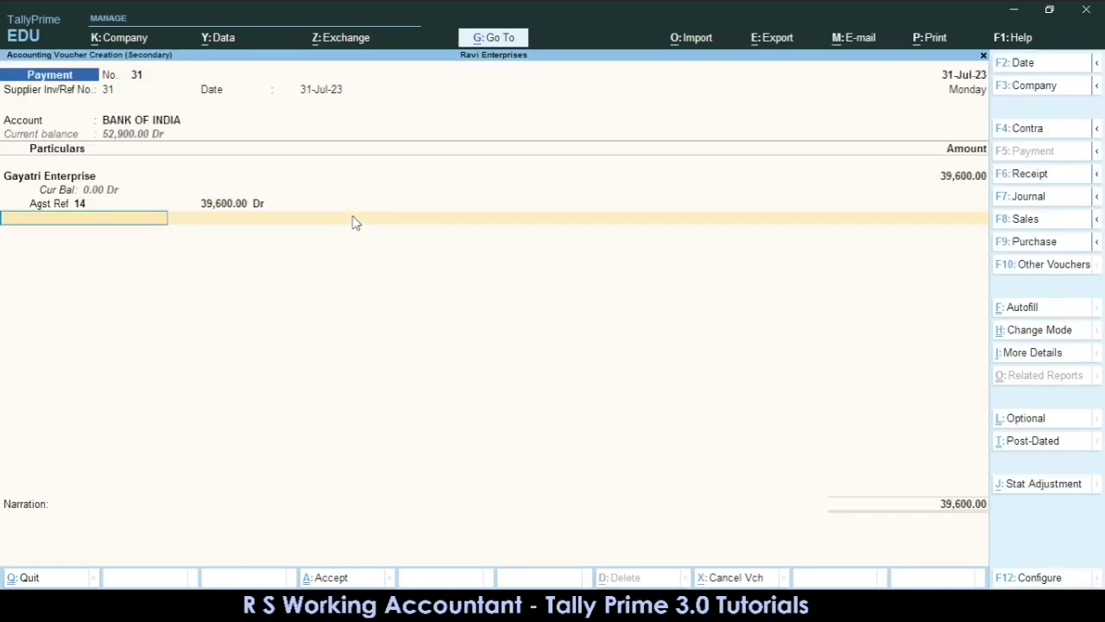
Allocate the BANK OF INDIA payment as a cheque with instrument number 425142 dated 31/7/23, and save the voucher.
key(Return)
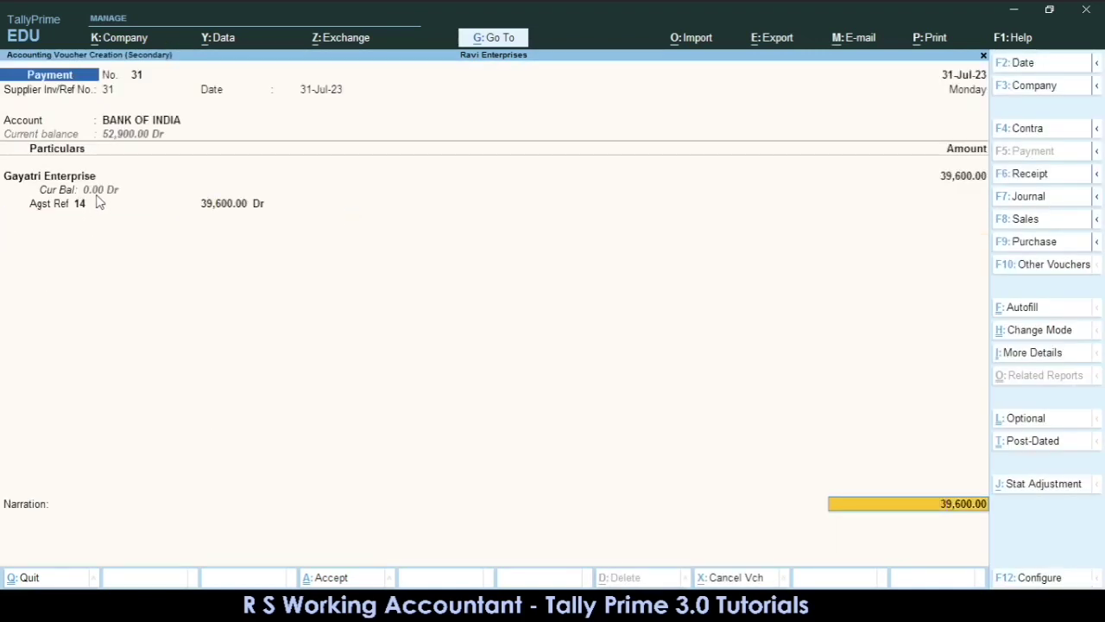
key(Return)
key(Return)
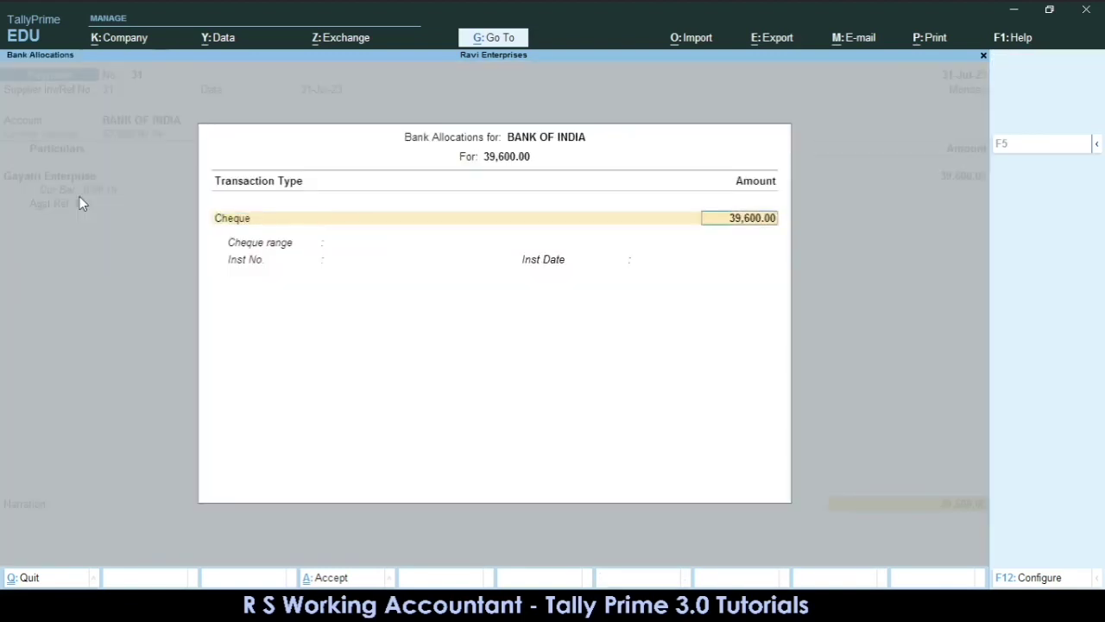
key(Return)
text(425142)
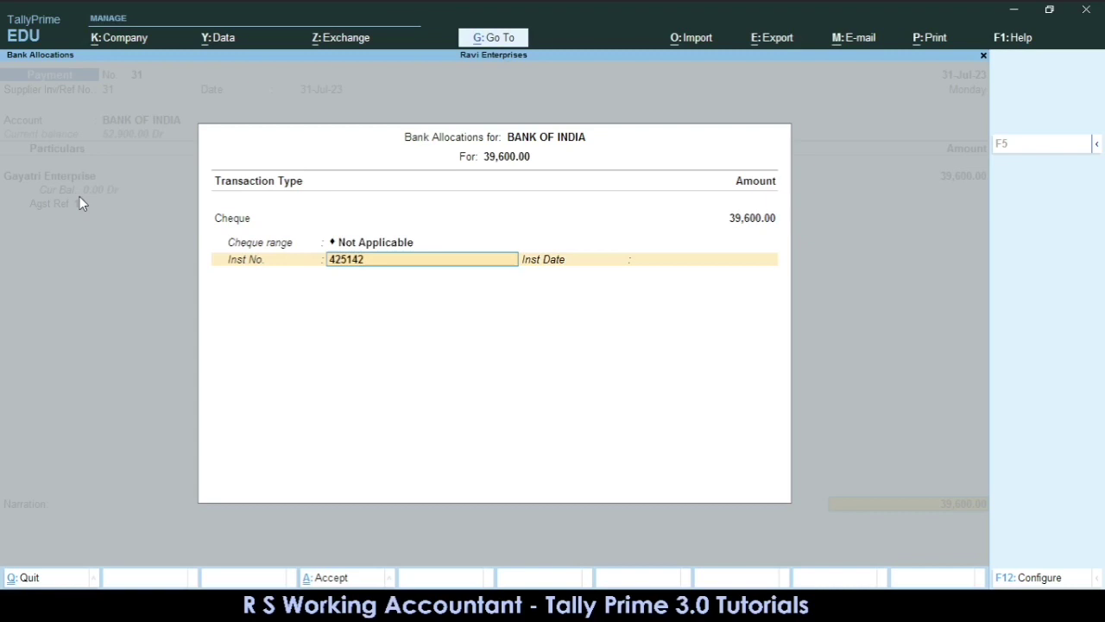
key(Return)
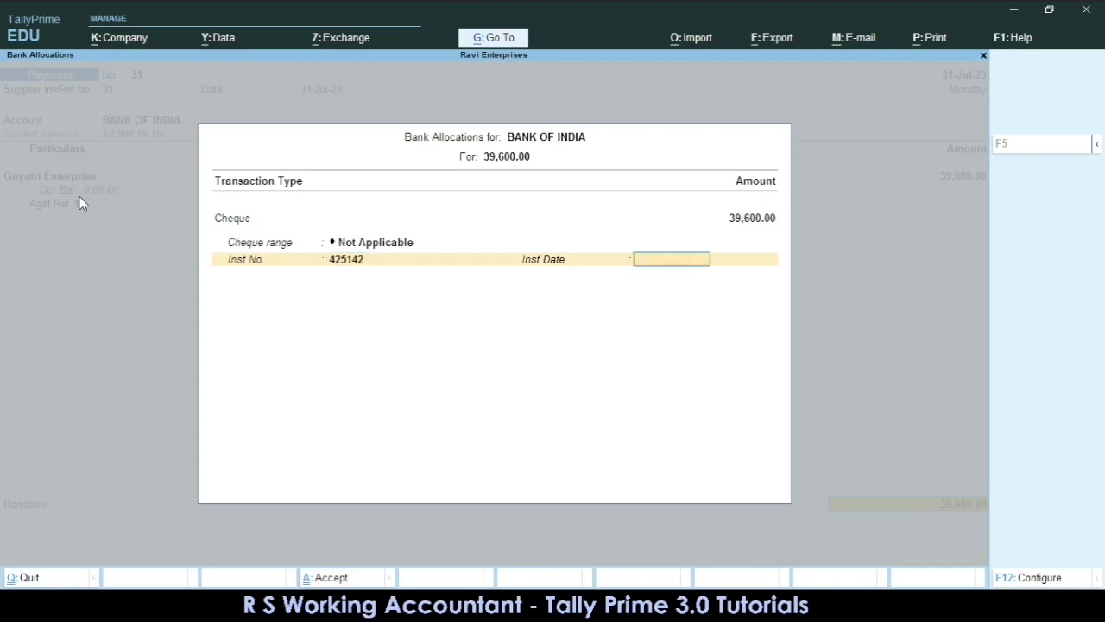
text(31/7/23)
key(Return)
key(Return)
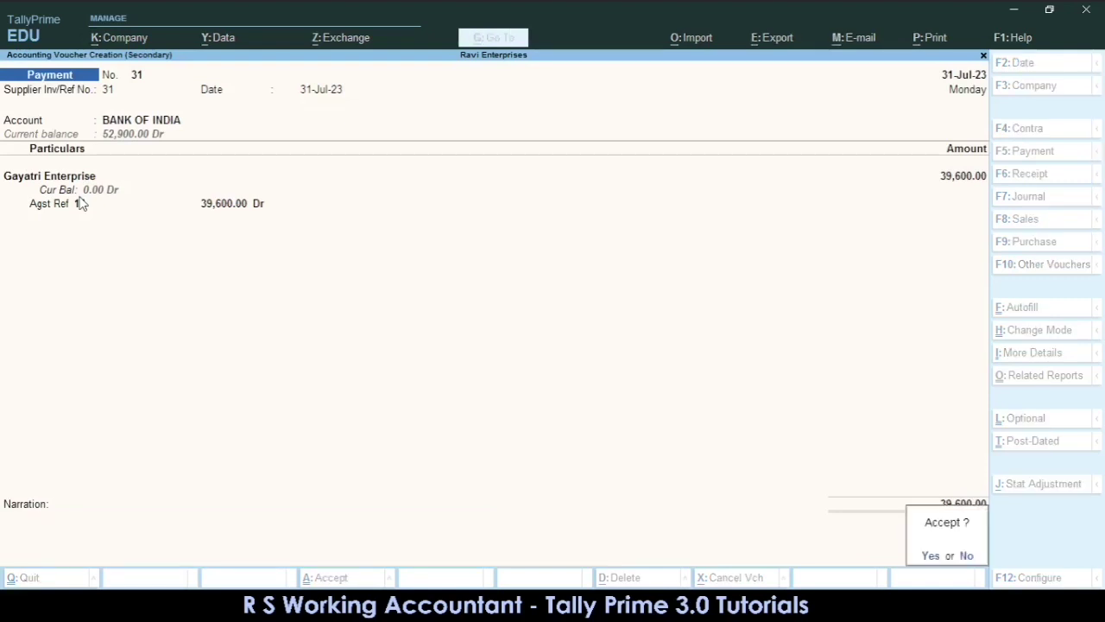
key(Return)
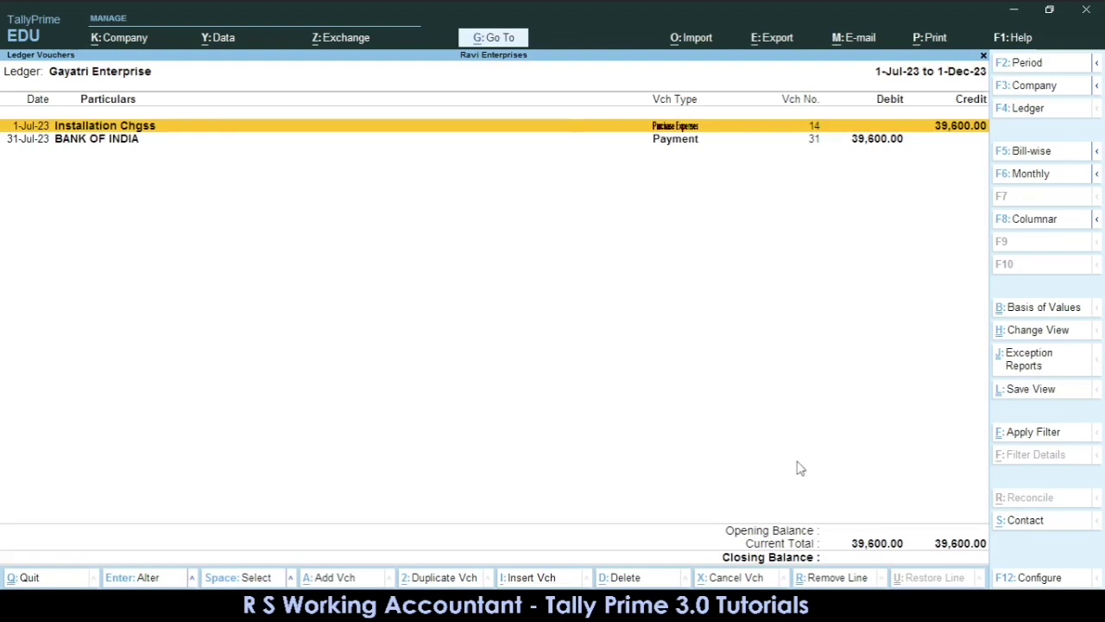
Close the Gayatri Enterprise ledger report, return to the Gateway of Tally and open the Balance Sheet.
key(Escape)
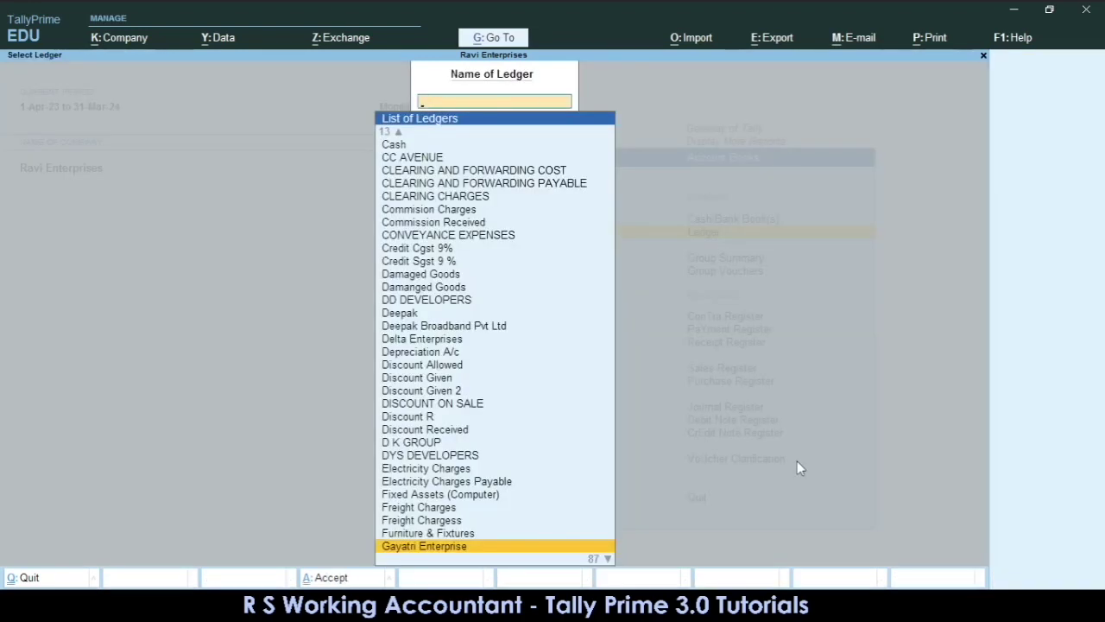
text(T)
key(Escape)
key(Escape)
key(Escape)
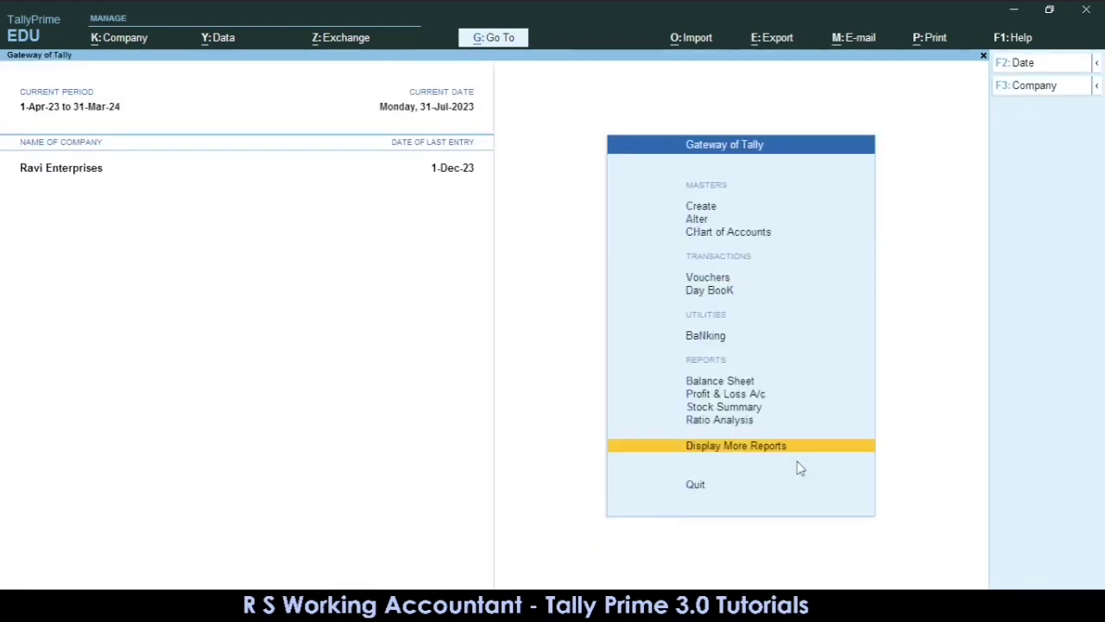
key(Home)
key(b)
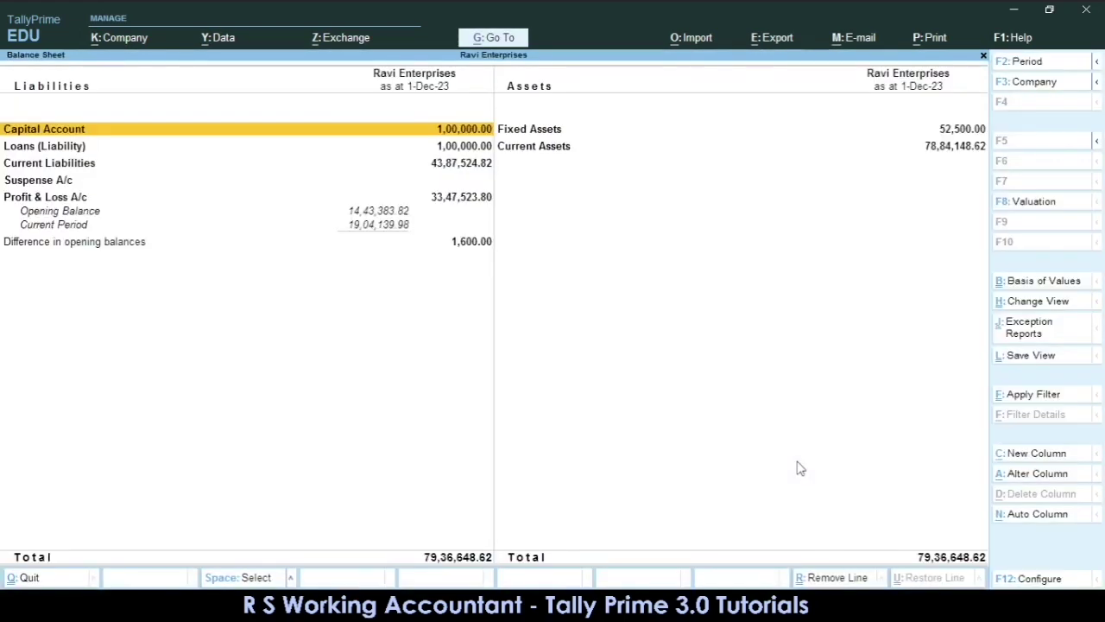
Drill down from Current Liabilities in the Balance Sheet into the Duties & Taxes group summary.
key(Down)
key(Down)
key(Down)
key(Up)
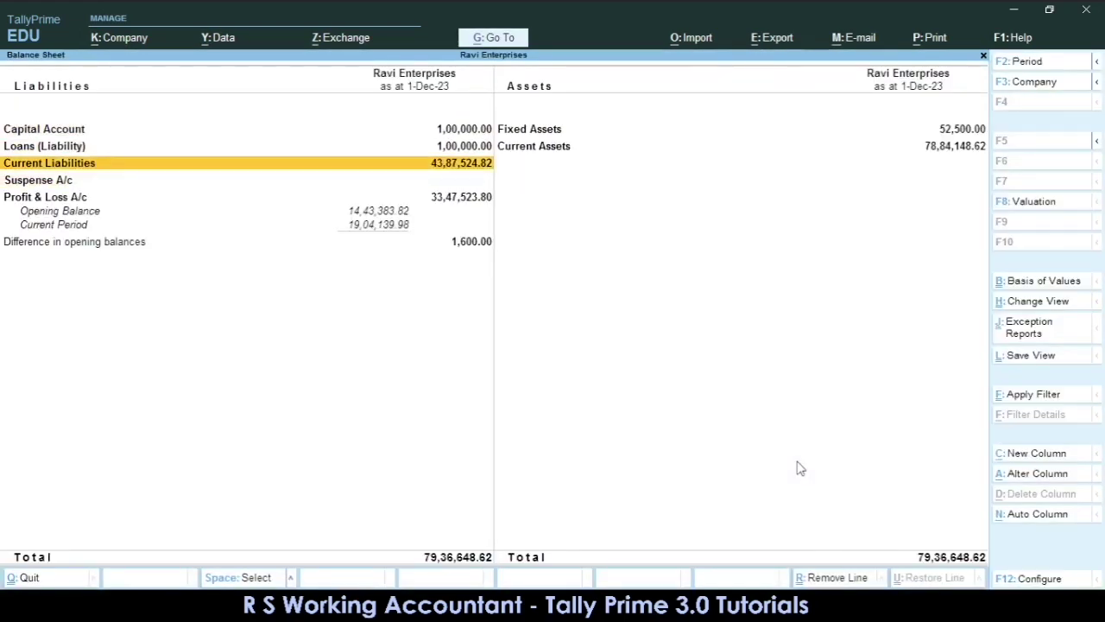
key(Return)
key(Down)
key(Down)
key(Up)
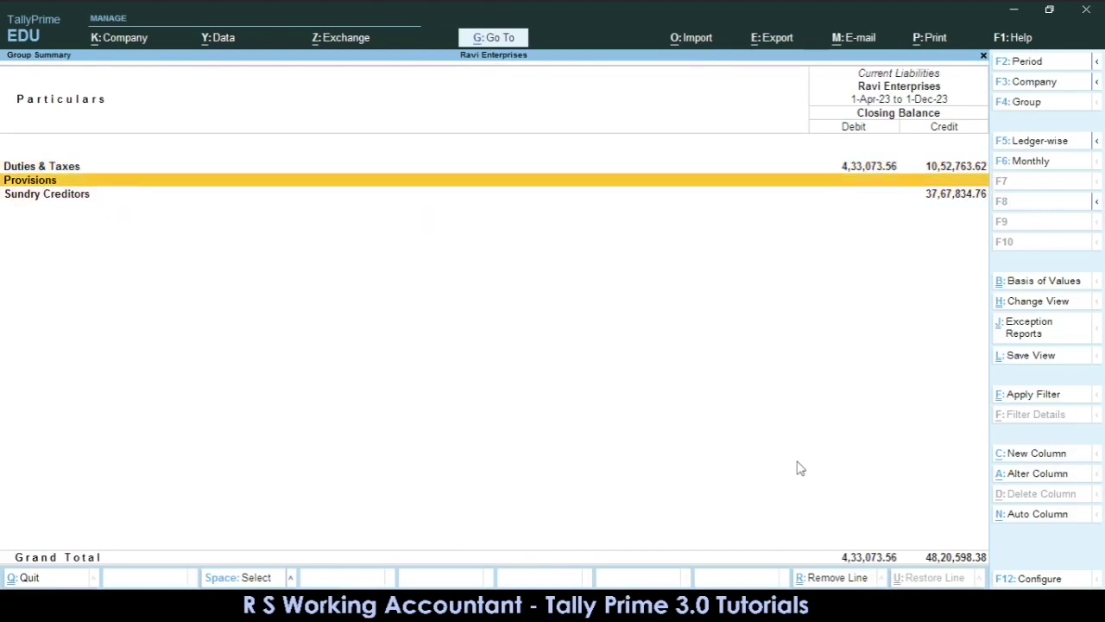
key(Up)
key(Return)
Look through the Duties & Taxes ledgers for any outstanding TDS, and return to the Gateway of Tally.
key(Down)
key(Down)
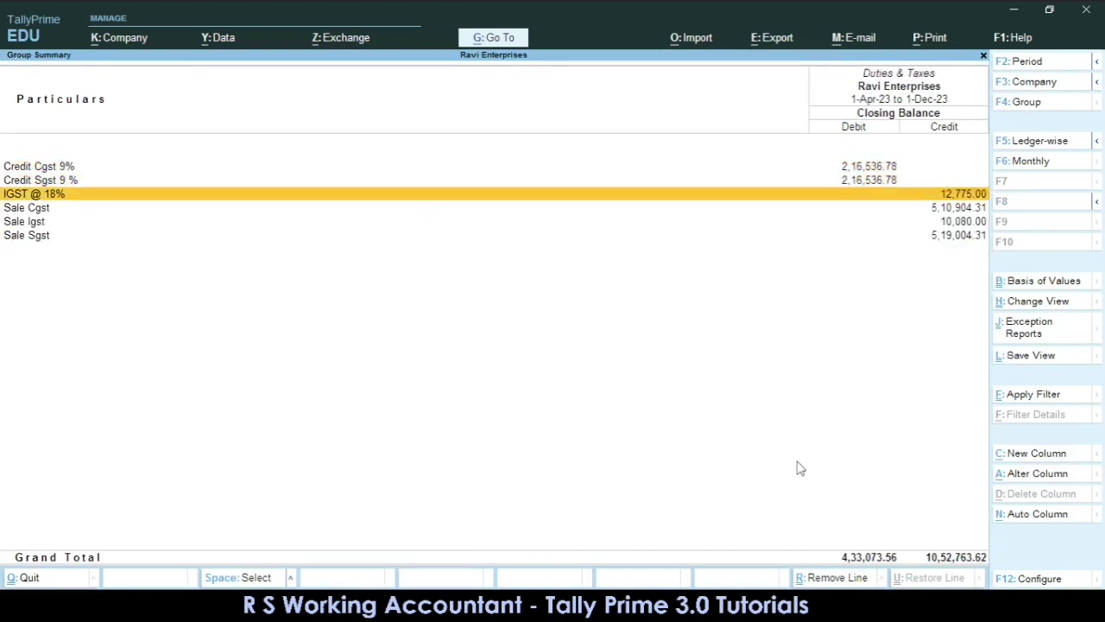
key(Down)
key(Down)
key(Down)
key(Up)
key(Up)
key(Up)
key(Up)
key(Up)
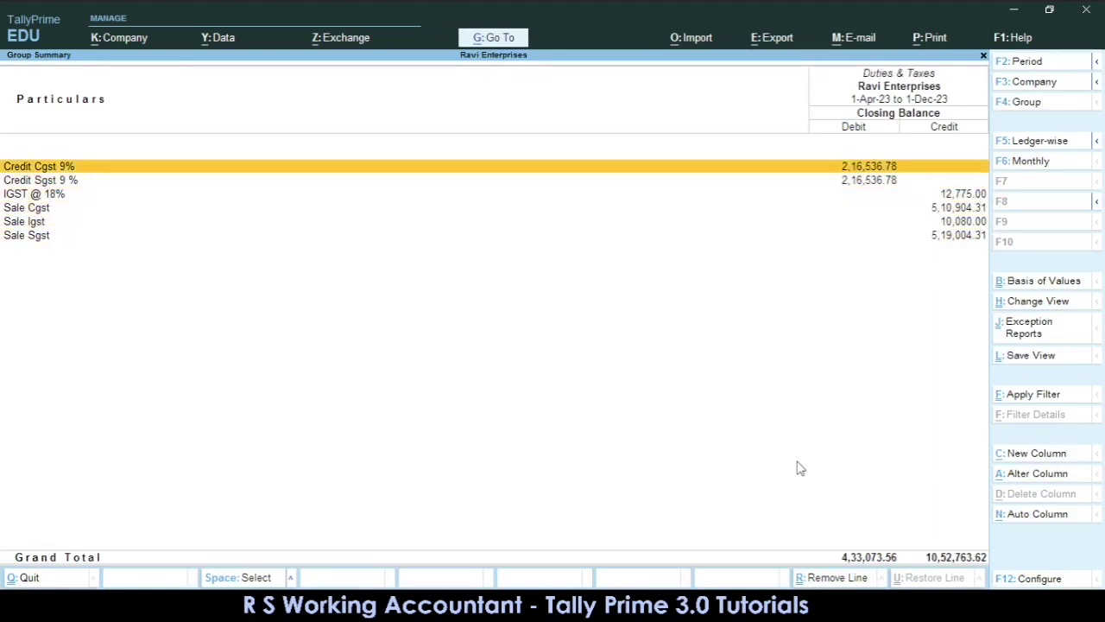
key(Down)
key(Down)
key(Escape)
key(Escape)
key(Escape)
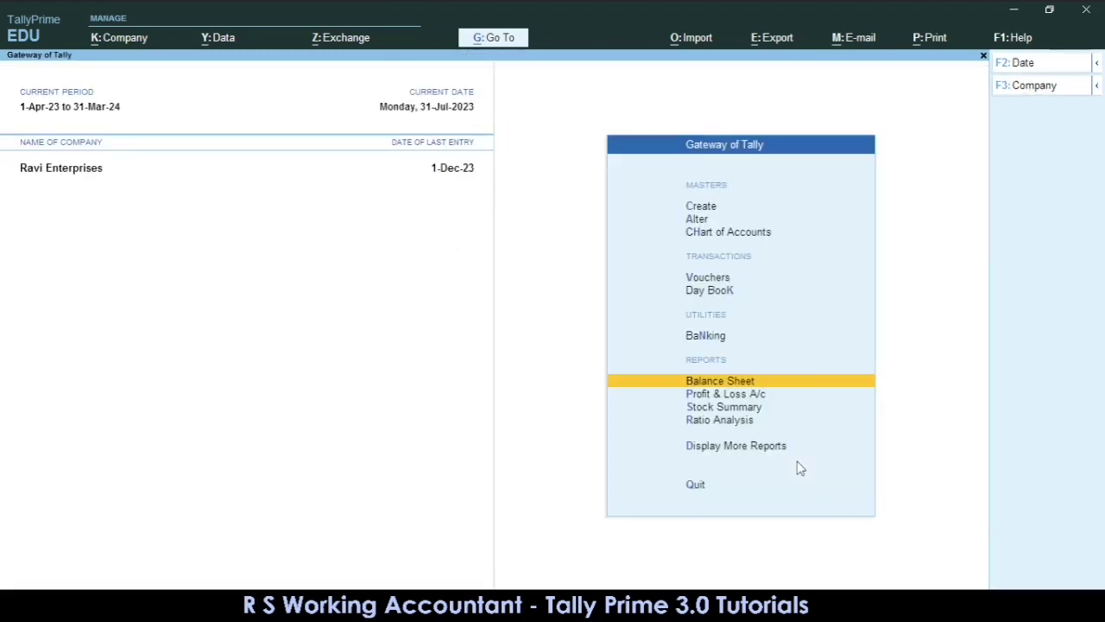
Open the ledger vouchers report for the Tds @ 1% ledger from the account books.
key(Home)
text(dal)
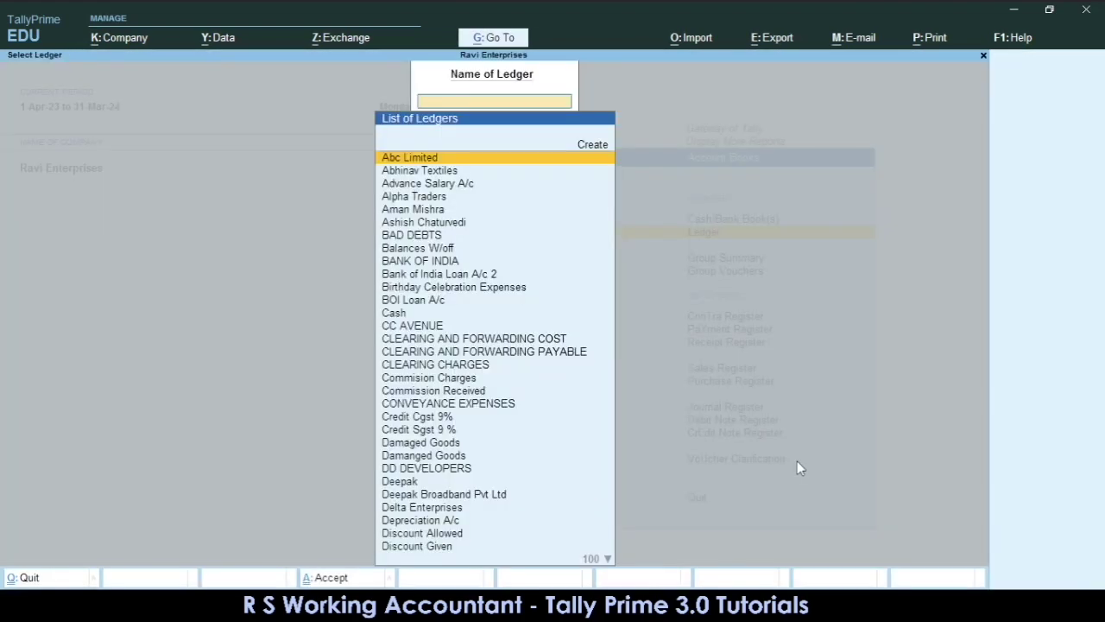
text(Tds)
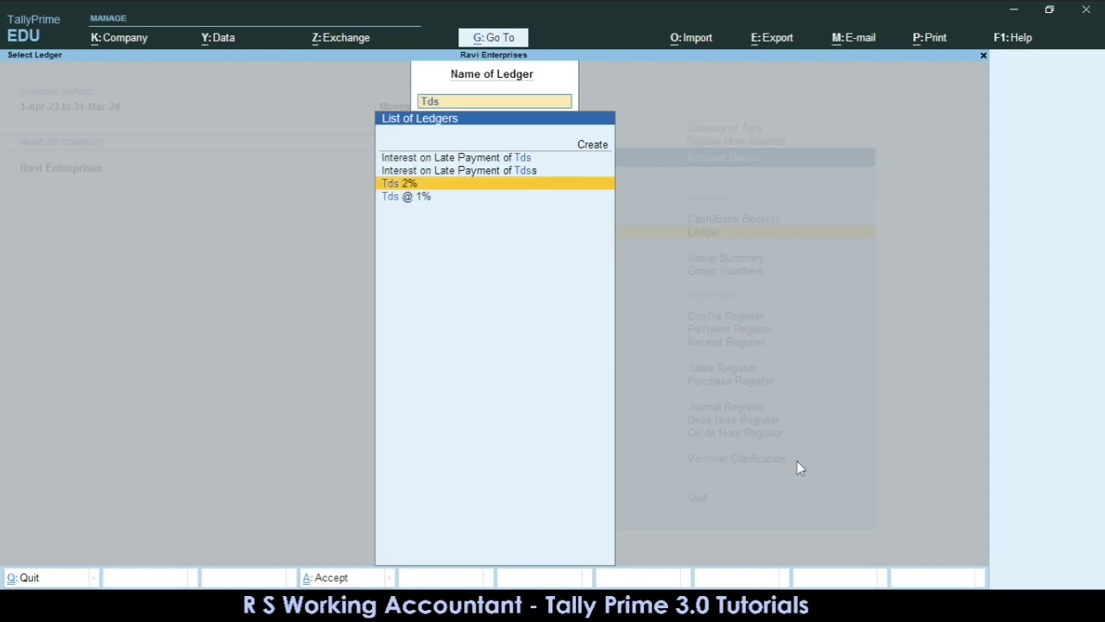
key(Down)
key(Return)
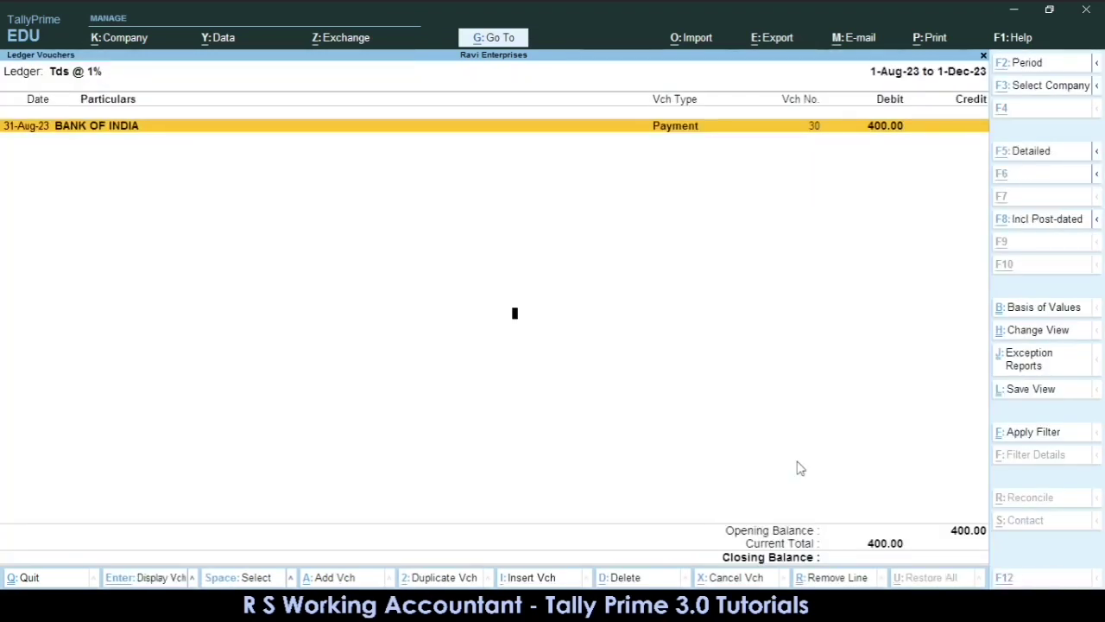
Set the Tds @ 1% report period to start from 1.4.23, check its entries and return to the Gateway of Tally.
key(alt+F2)
text(1.4.23)
key(Return)
key(Return)
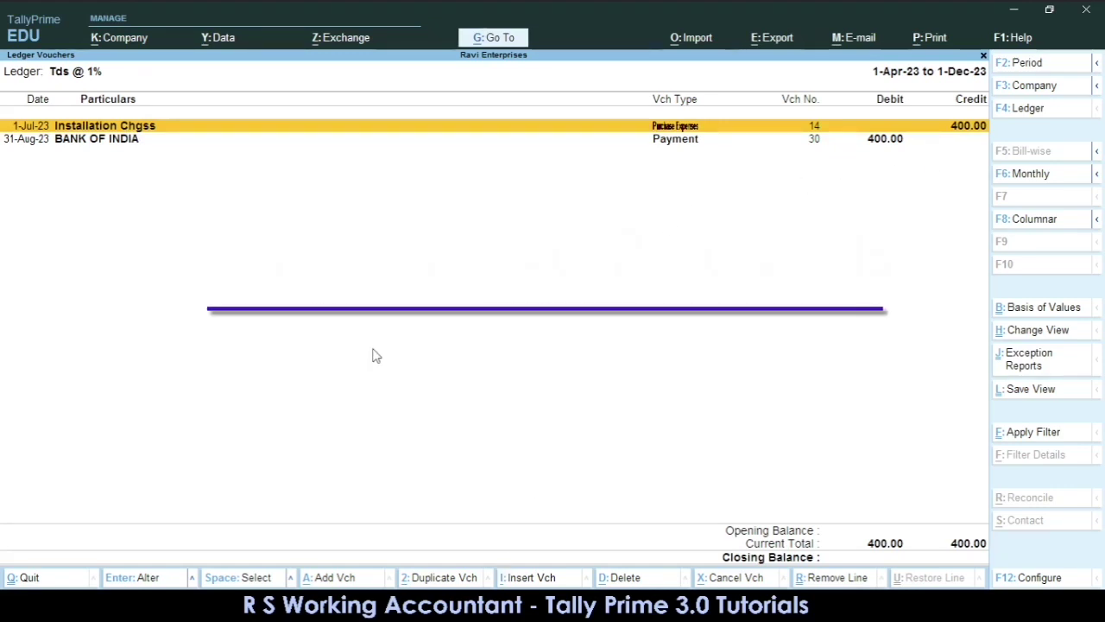
key(Escape)
key(Escape)
key(Escape)
key(Escape)
key(Escape)
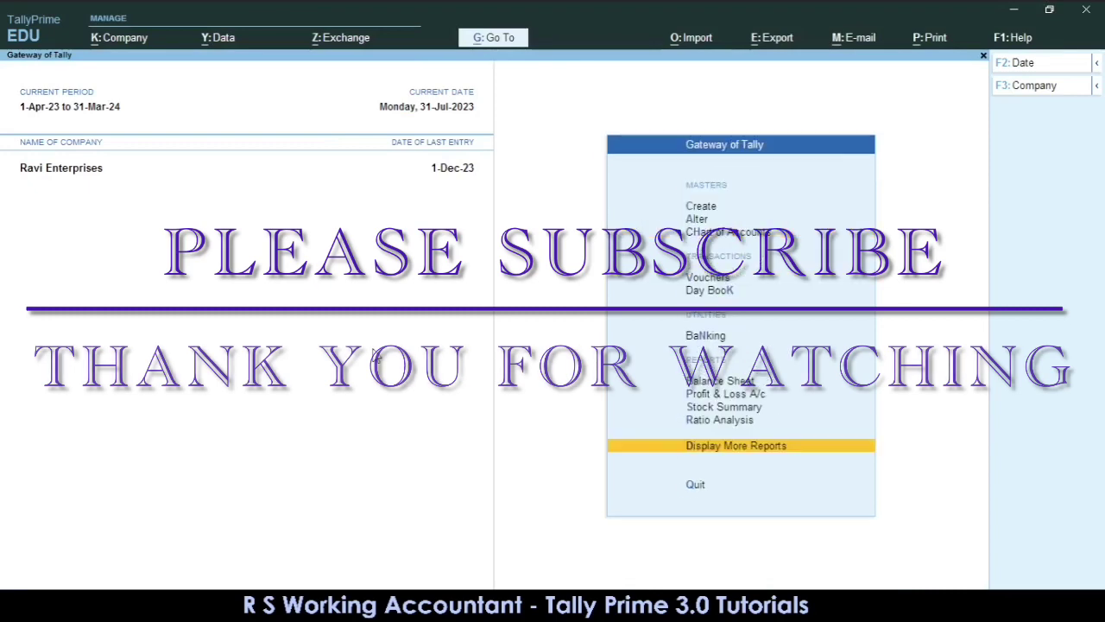